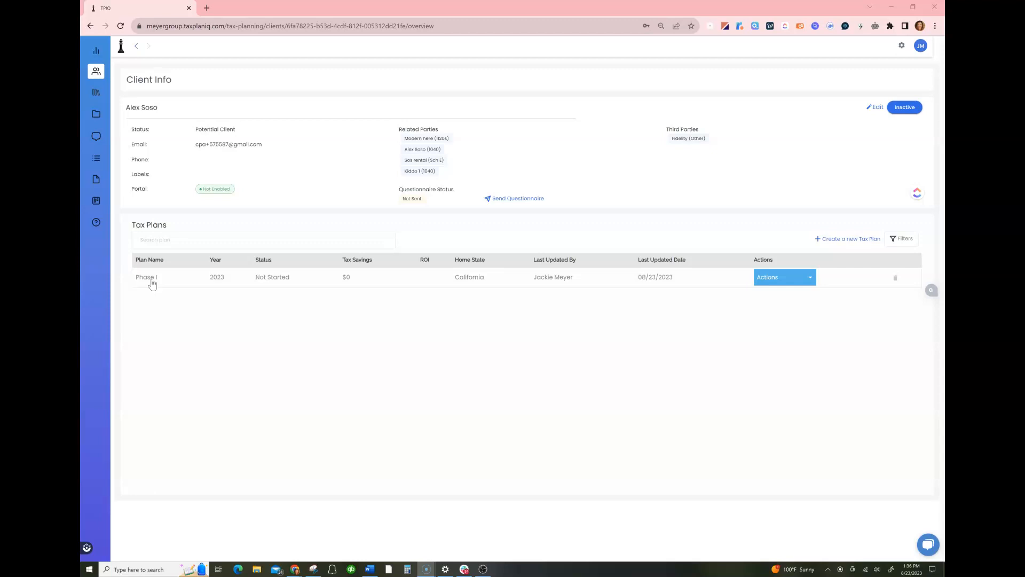
pyautogui.click(902, 47)
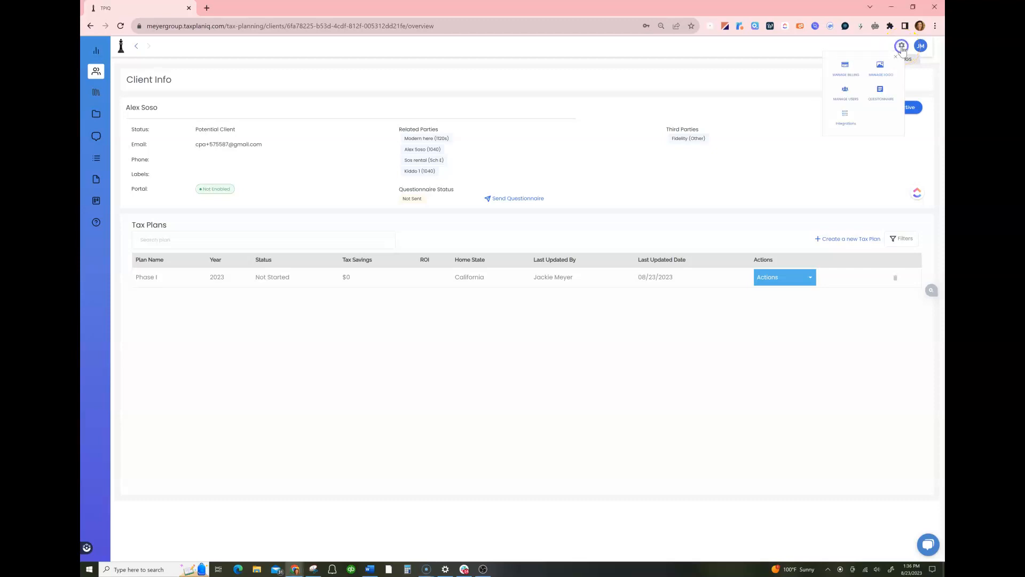
pyautogui.click(882, 96)
pyautogui.click(617, 197)
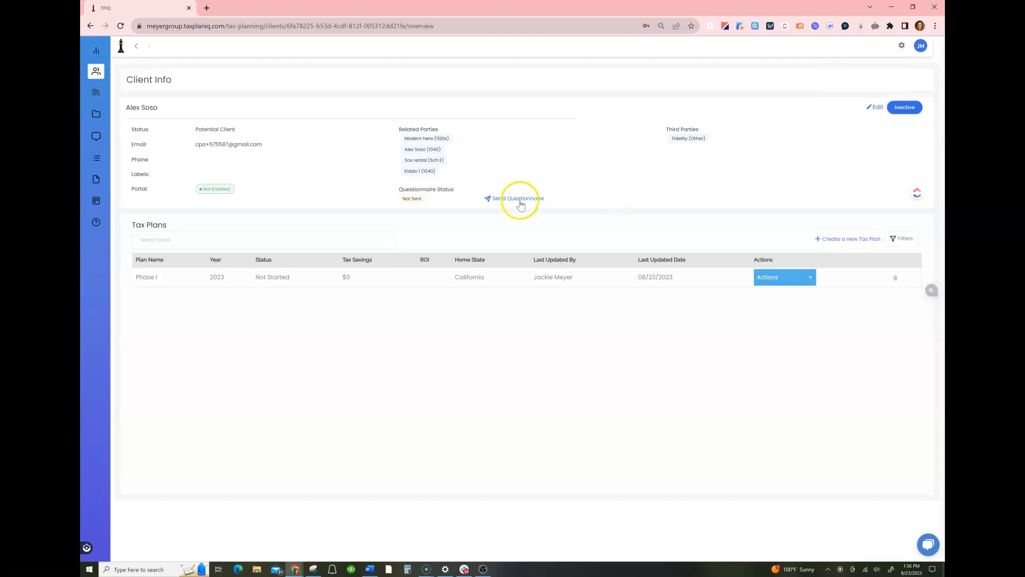
pyautogui.click(520, 203)
pyautogui.click(603, 300)
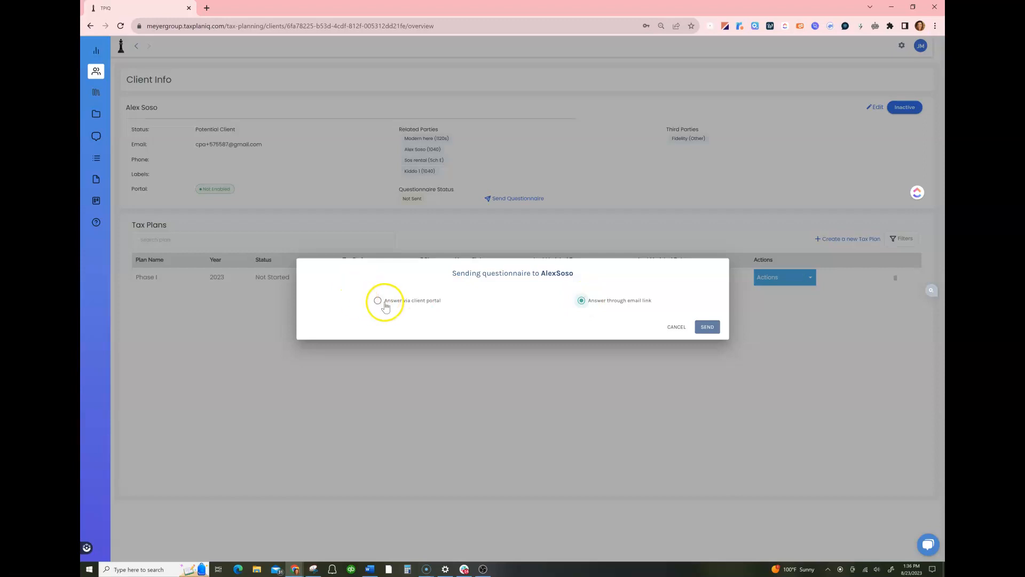
pyautogui.click(708, 327)
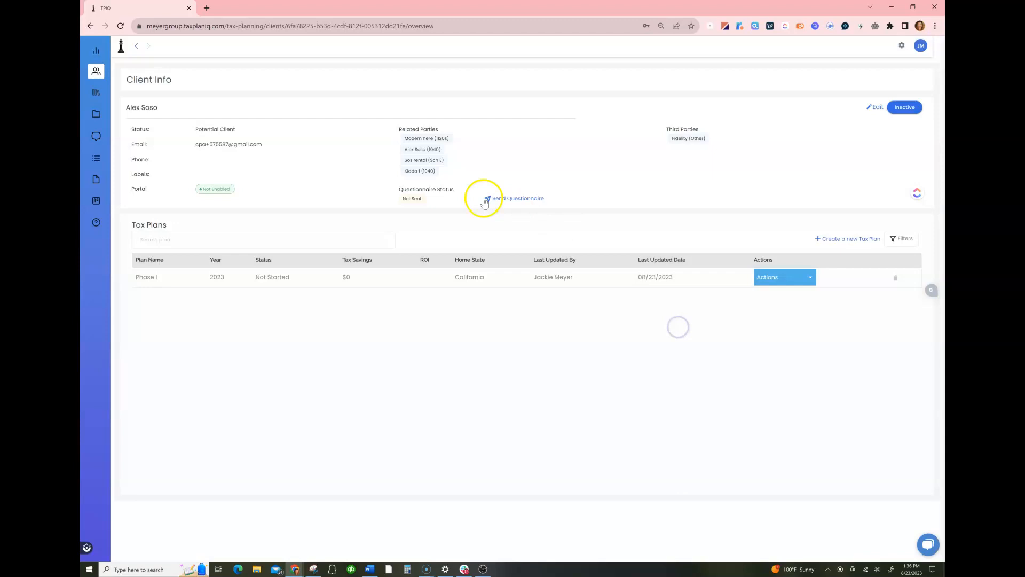
pyautogui.click(96, 140)
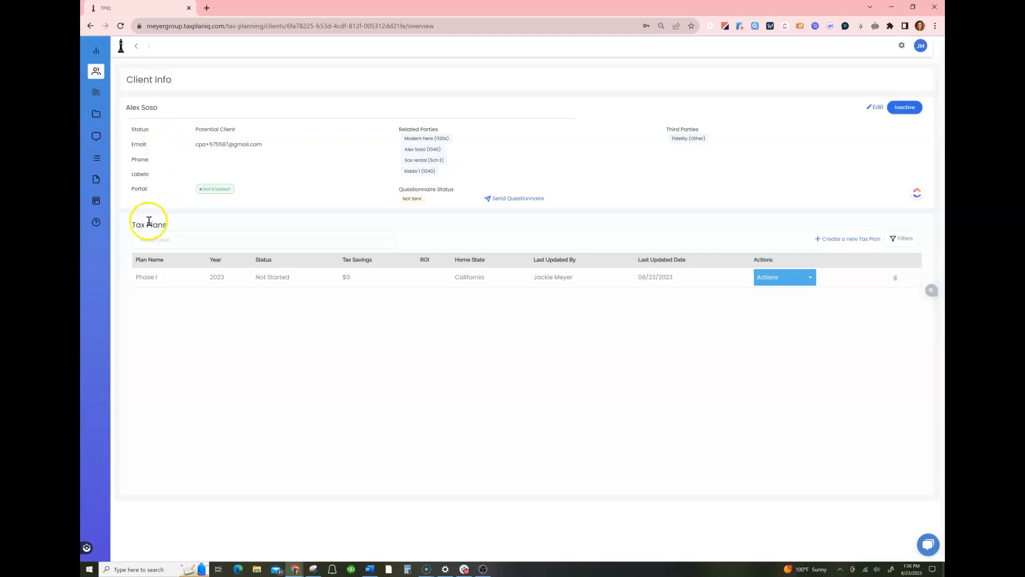
# Start a new strategy in the Phase I tax plan with payor Modern here and tax strategy 1031 Exchange on Real Estate (Like Kind Exchange)
pyautogui.click(154, 279)
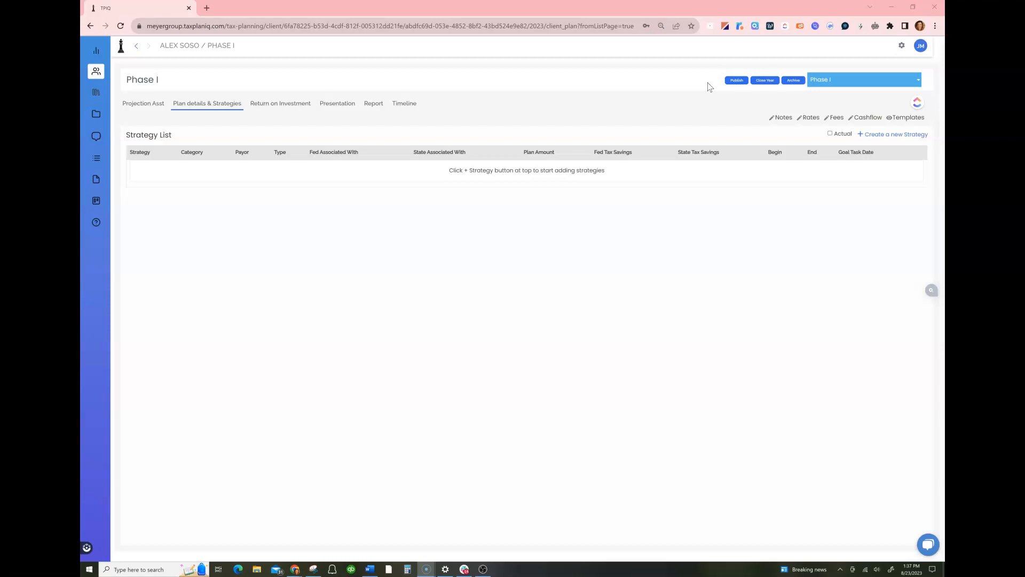
pyautogui.click(881, 136)
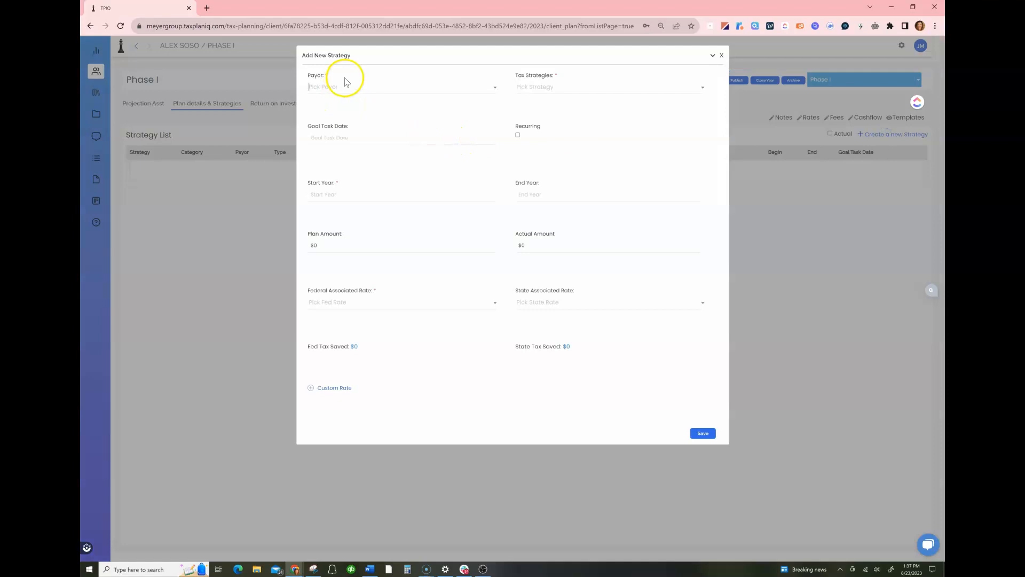
pyautogui.click(339, 87)
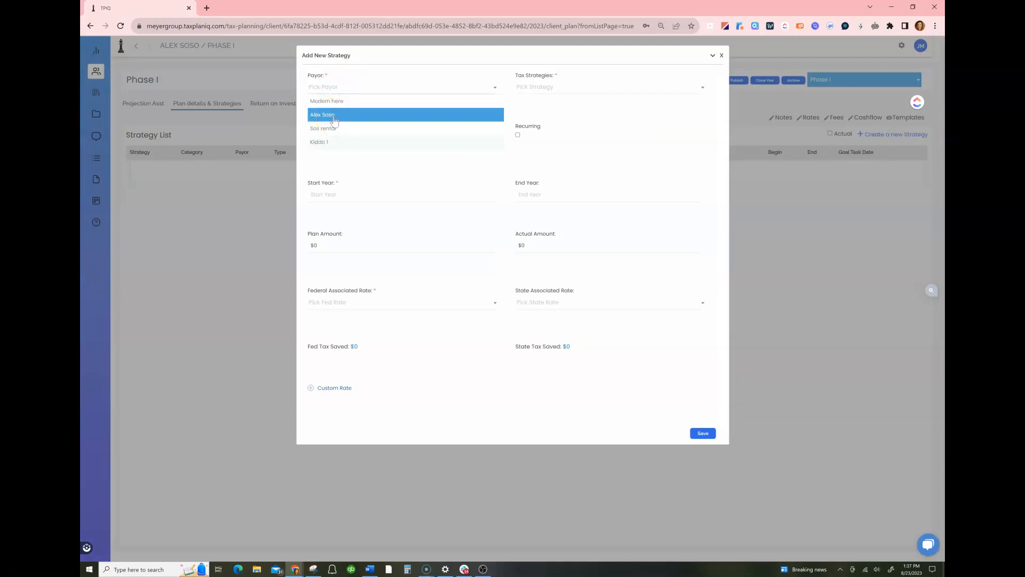
pyautogui.click(335, 136)
pyautogui.click(339, 102)
pyautogui.click(340, 86)
pyautogui.click(333, 103)
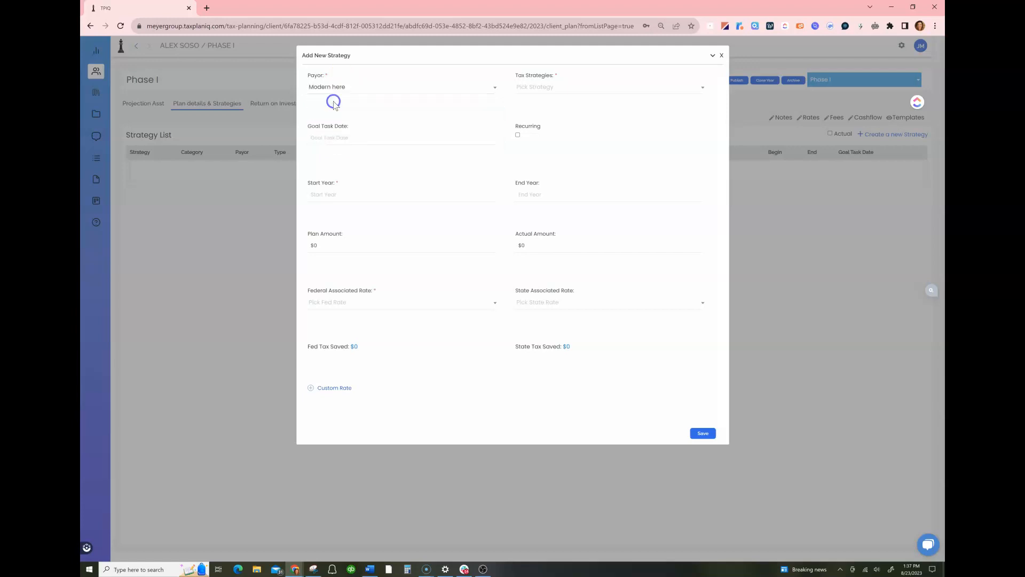
pyautogui.click(560, 87)
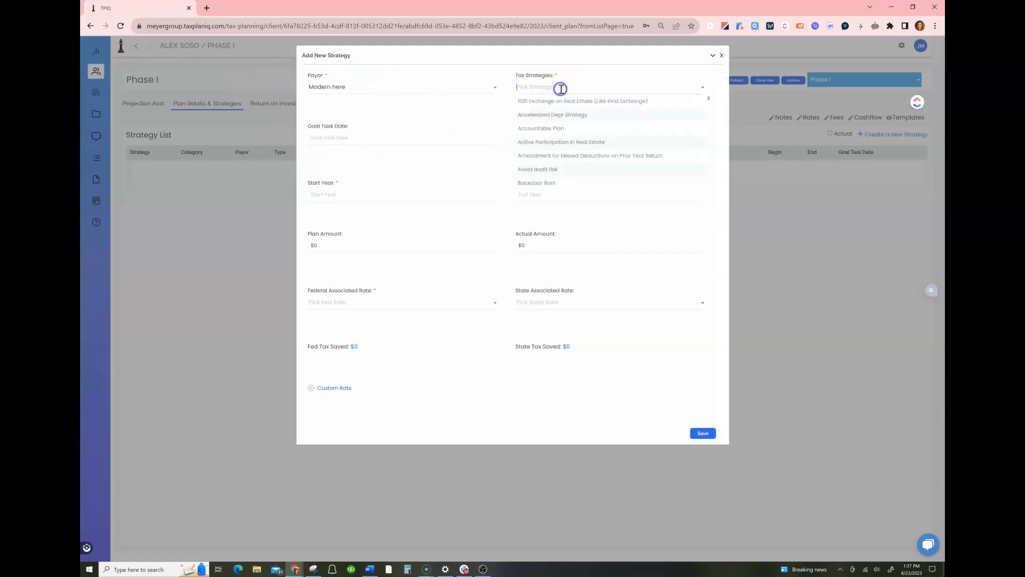
pyautogui.click(556, 102)
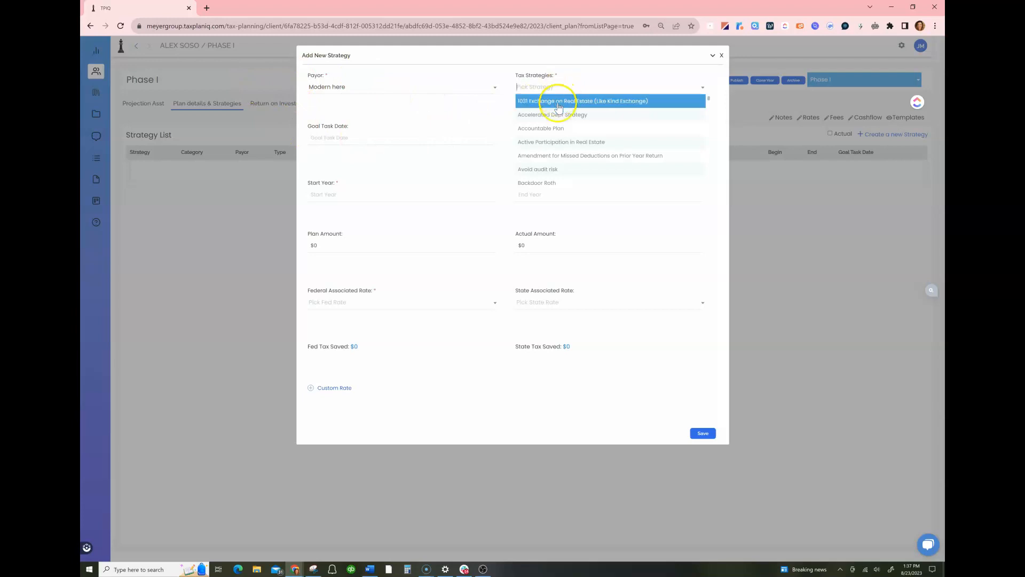
# Set the new strategy's start year to 2023 and its plan amount to $30,000
pyautogui.click(343, 140)
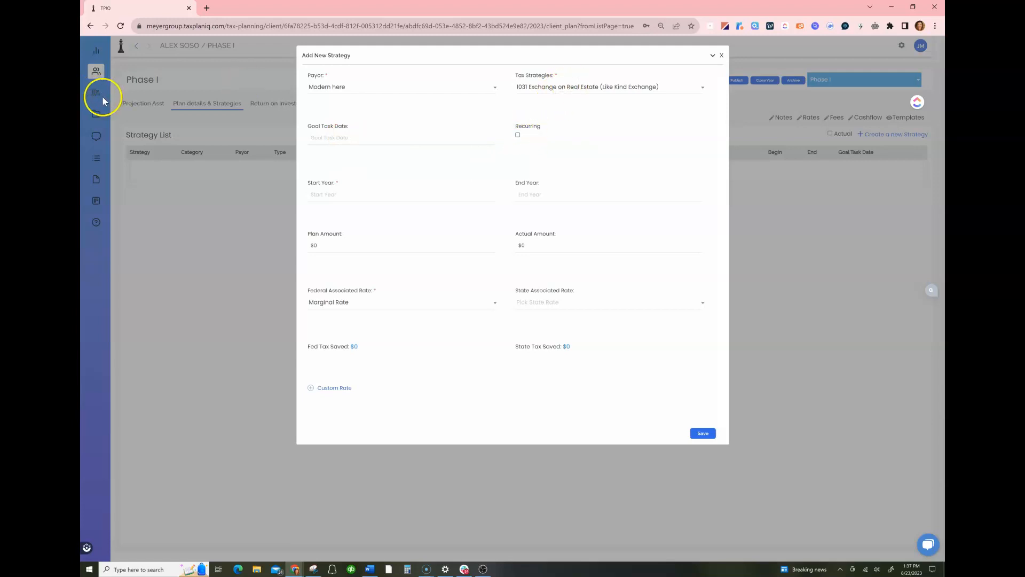
pyautogui.click(334, 195)
pyautogui.write('2023')
pyautogui.click(388, 221)
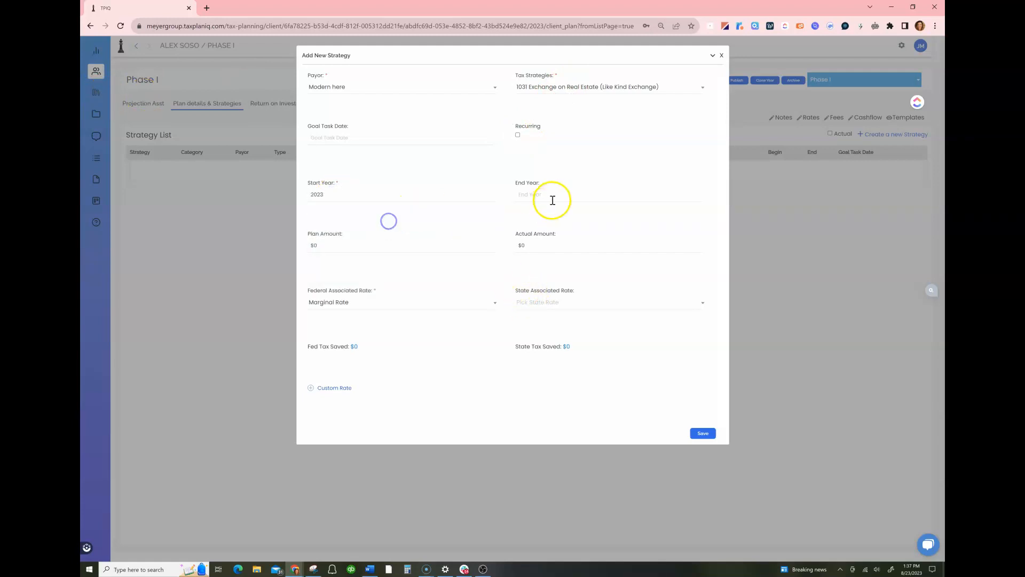
pyautogui.click(337, 244)
pyautogui.moveTo(337, 244); pyautogui.dragTo(298, 244)
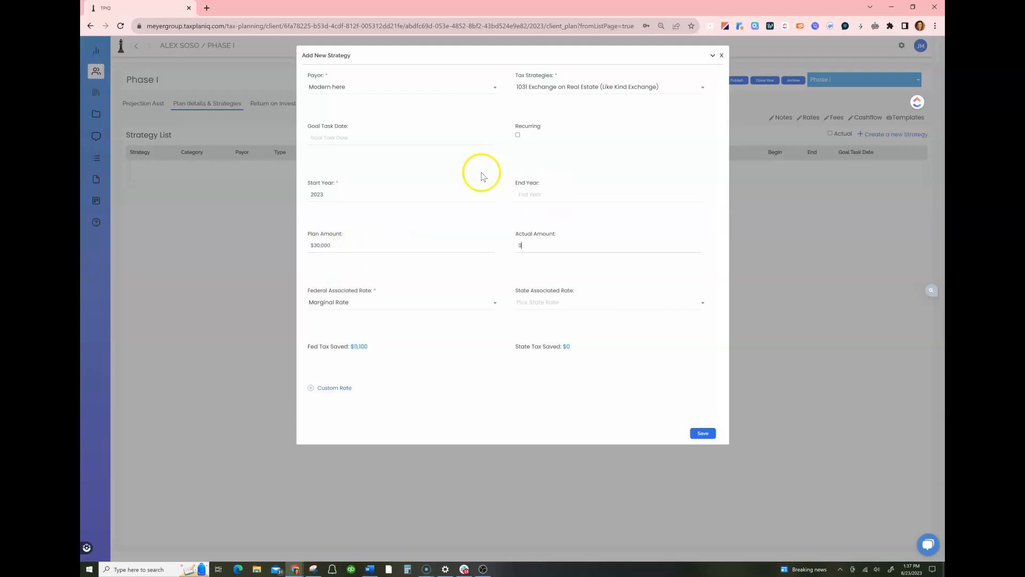
# Associate the strategy with the federal Marginal Rate and the CA Ind State Rate, and save it to the plan
pyautogui.click(357, 303)
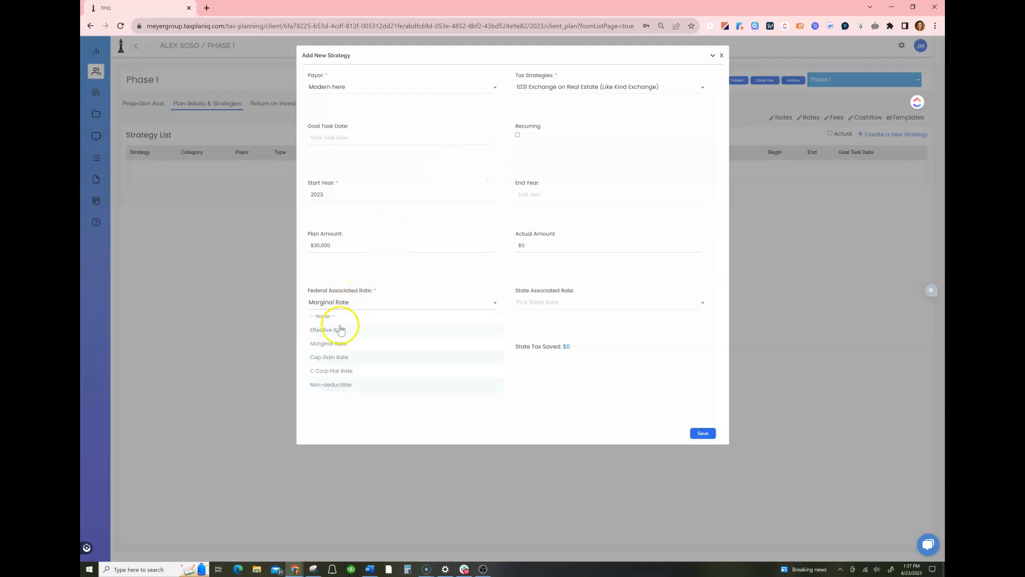
pyautogui.click(335, 342)
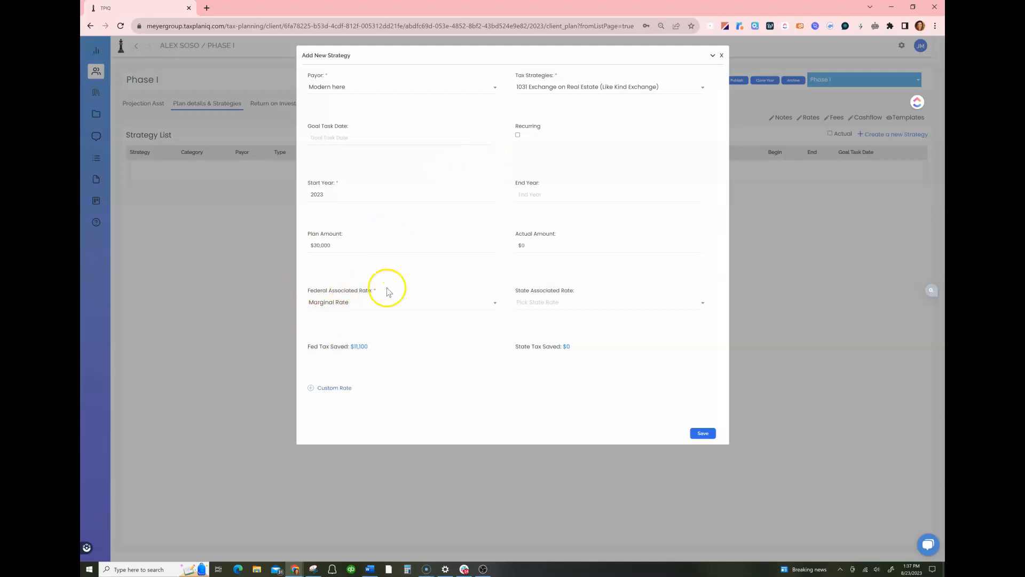
pyautogui.click(551, 302)
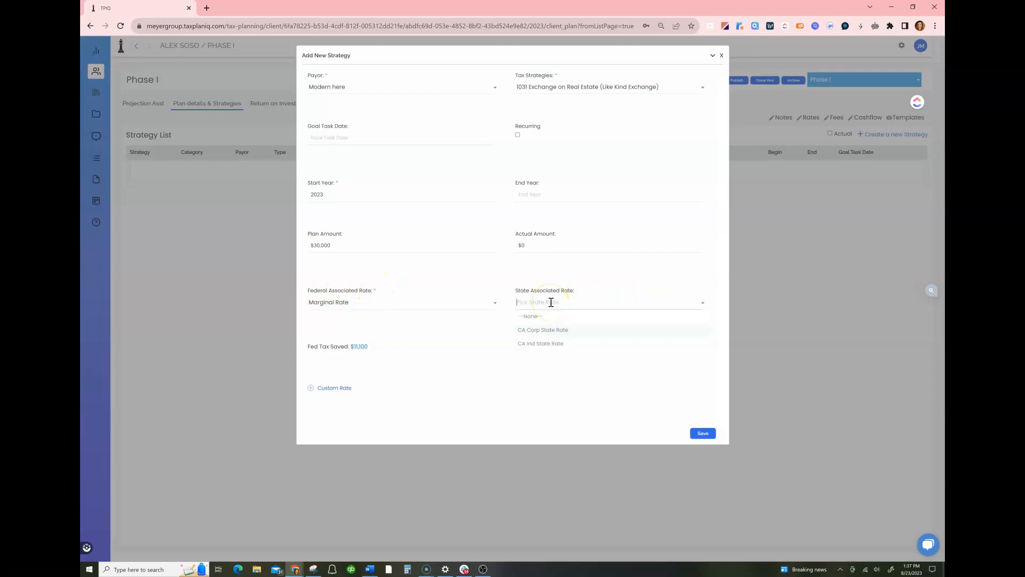
pyautogui.click(549, 344)
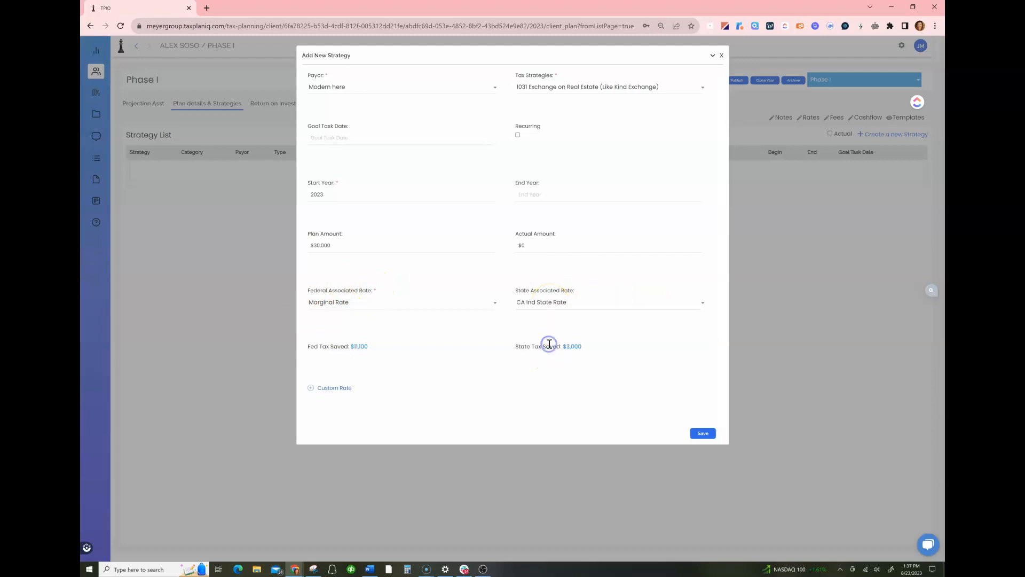
pyautogui.click(309, 388)
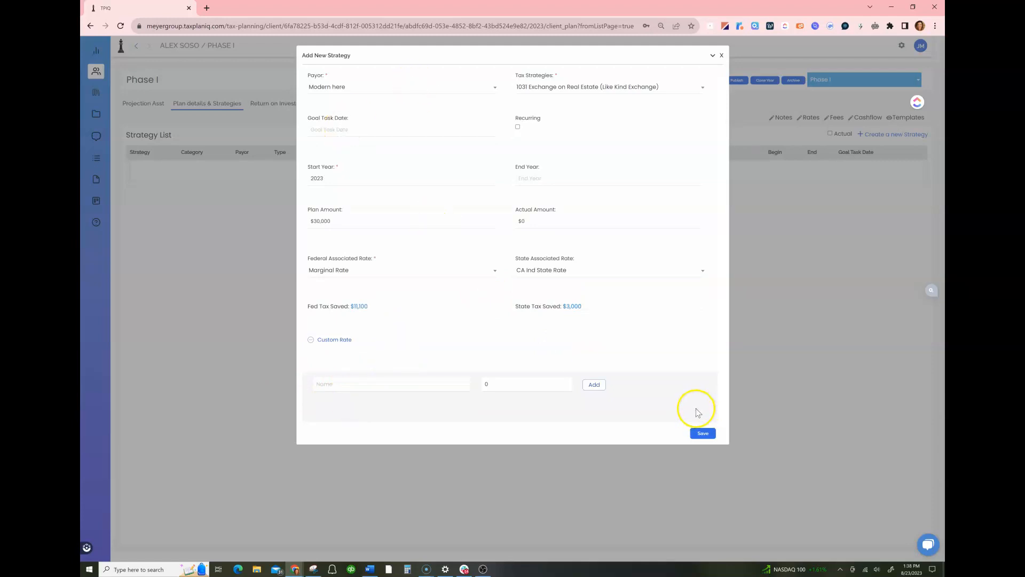
pyautogui.click(702, 433)
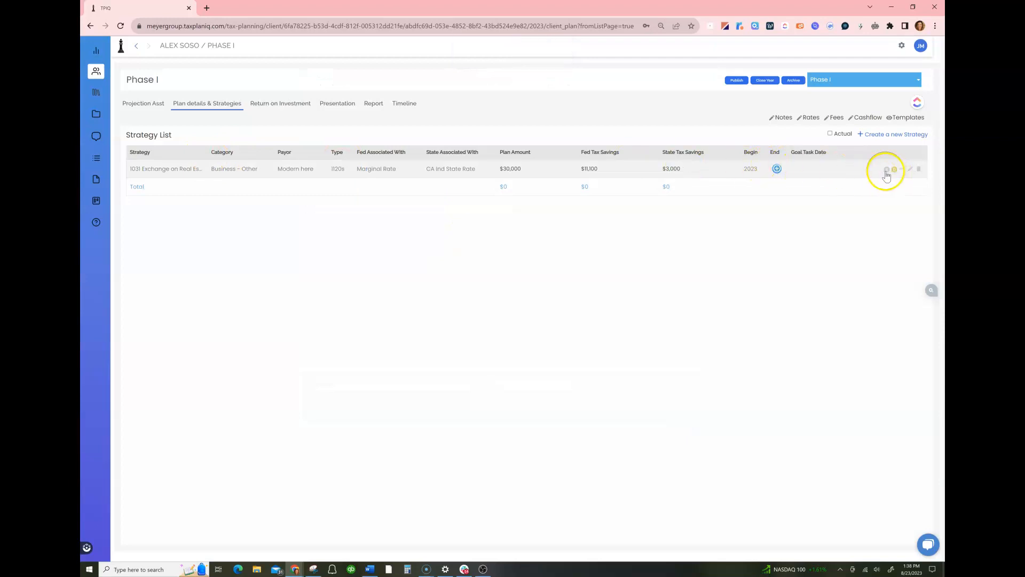
# Set the 1031 exchange strategy's goal task date to 08/23/2023 in the strategy list
pyautogui.click(808, 170)
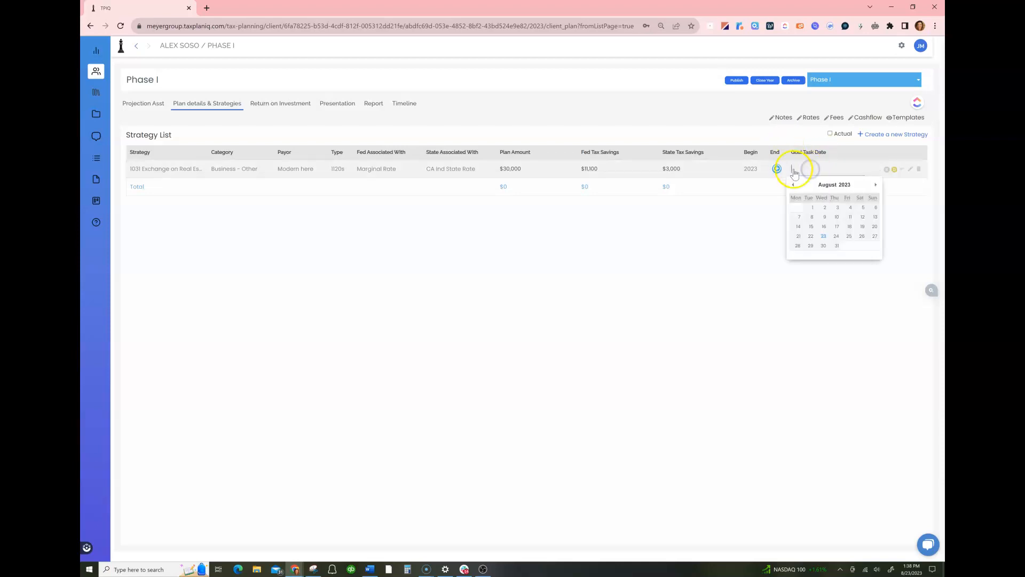
pyautogui.click(823, 235)
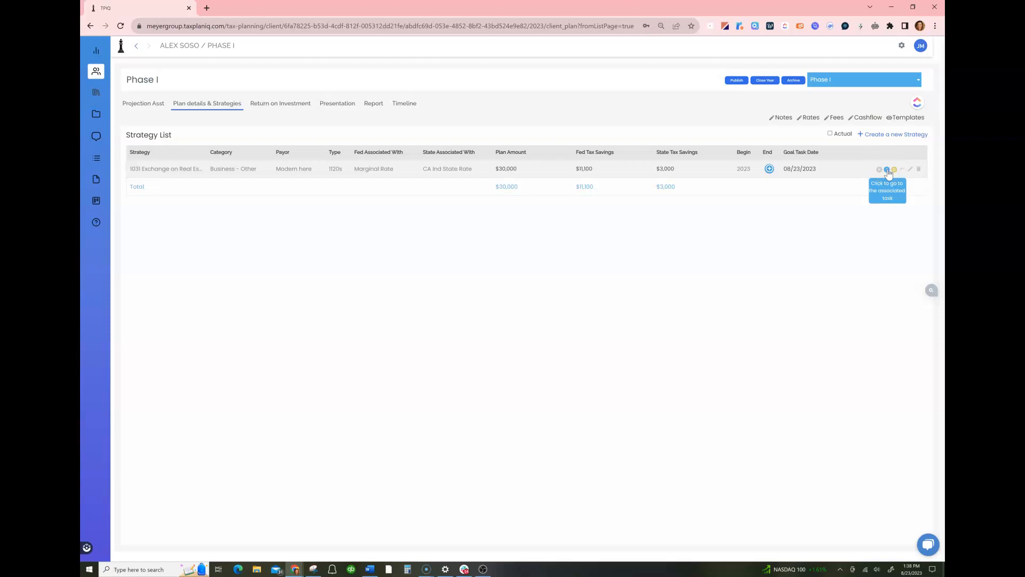
pyautogui.click(884, 172)
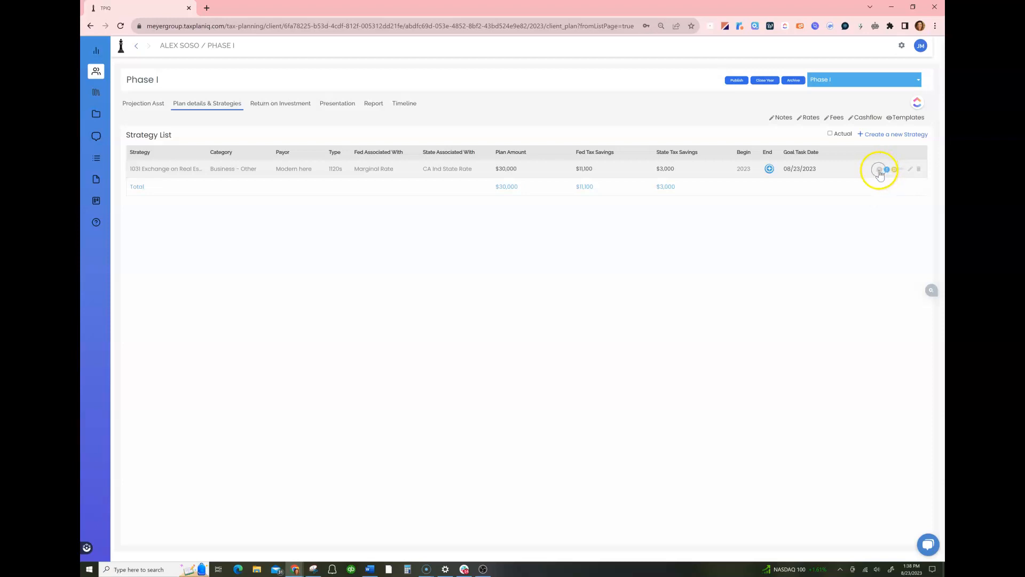
pyautogui.click(879, 170)
pyautogui.click(878, 170)
# Add the implementation note "30K is what we calculated as the LKE deferral amount" to the 1031 exchange strategy
pyautogui.click(902, 172)
pyautogui.click(902, 172)
pyautogui.click(414, 87)
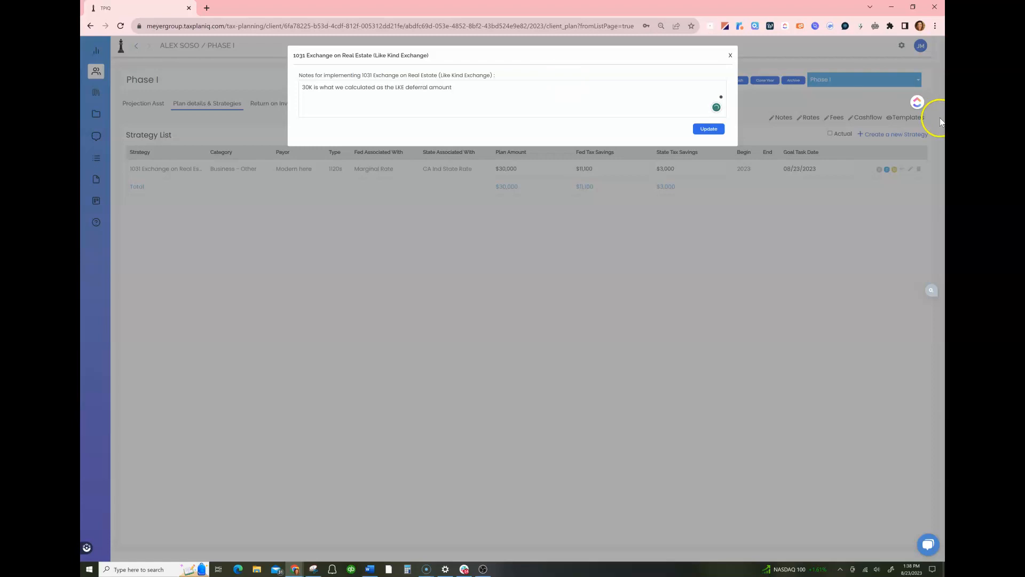
pyautogui.click(698, 129)
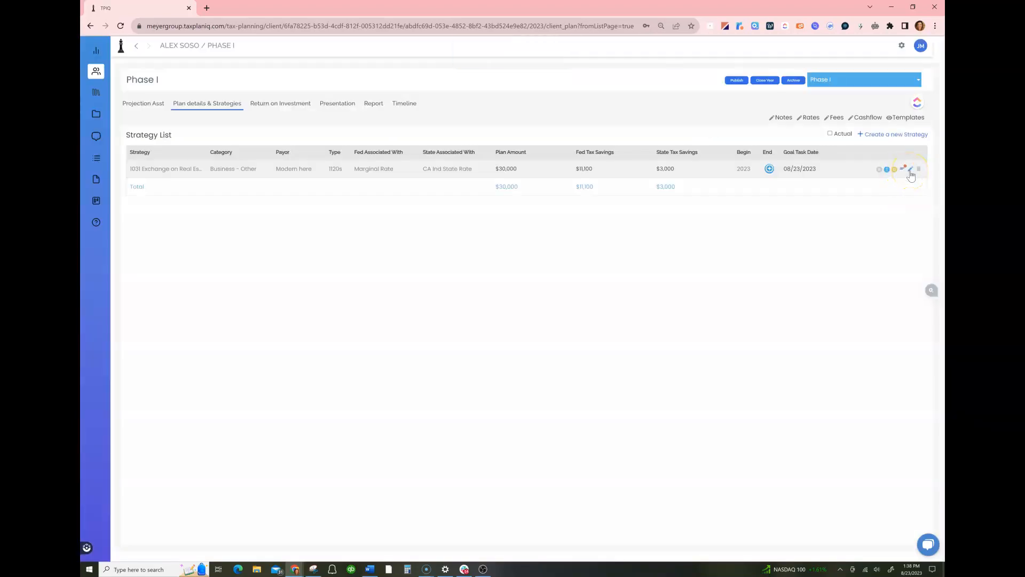
# Examine the 1031 exchange strategy's edit form and its reference info: internal notes, opportunities, risks, resources, checklists, client to-dos, firm customizations and templates
pyautogui.click(910, 170)
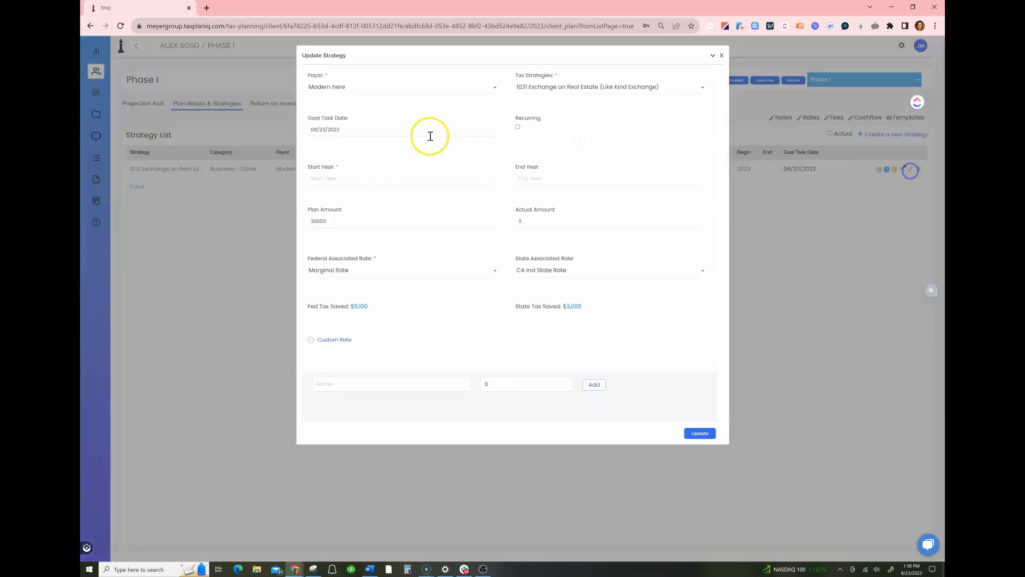
pyautogui.click(721, 55)
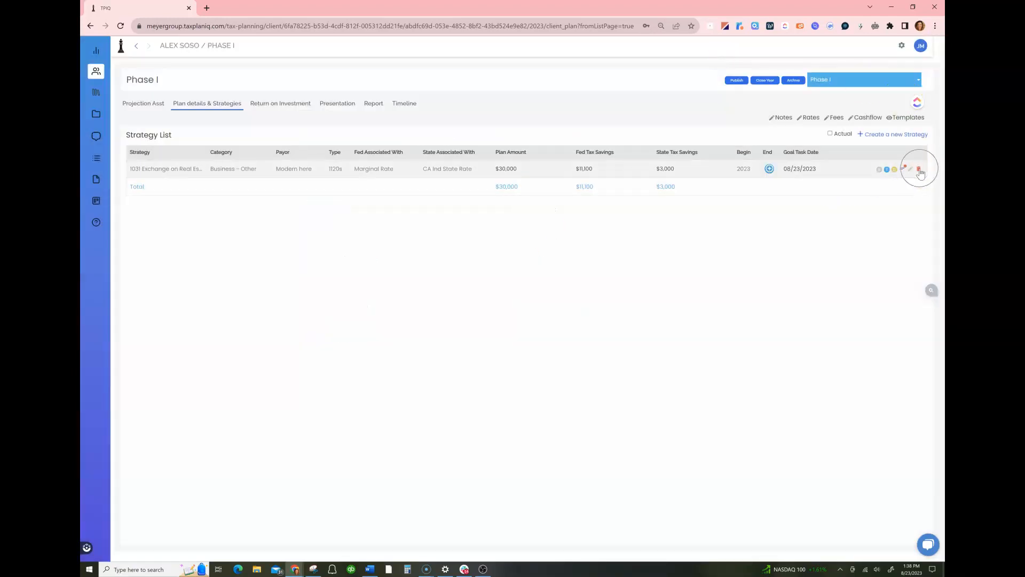
pyautogui.click(156, 170)
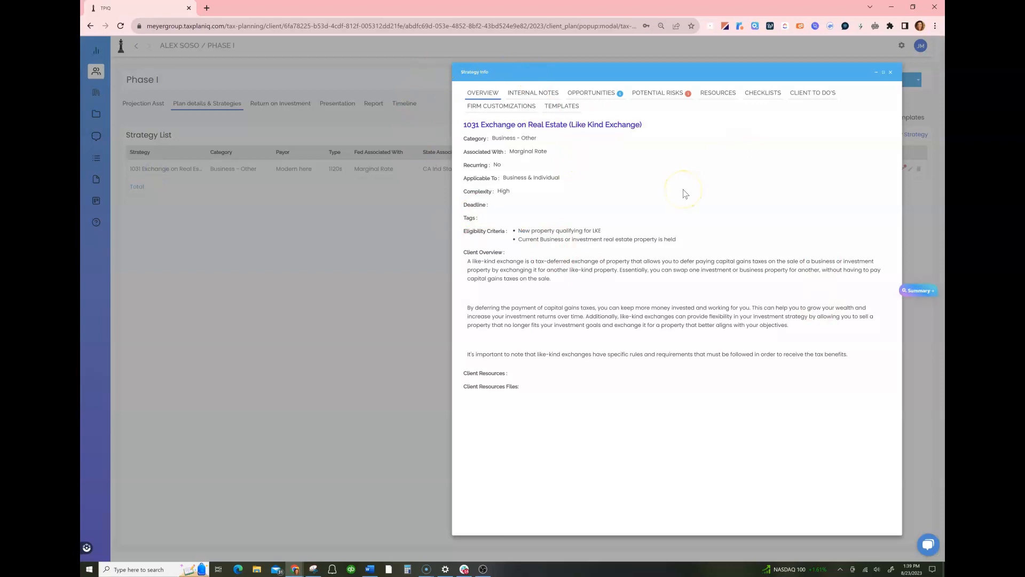
pyautogui.click(533, 92)
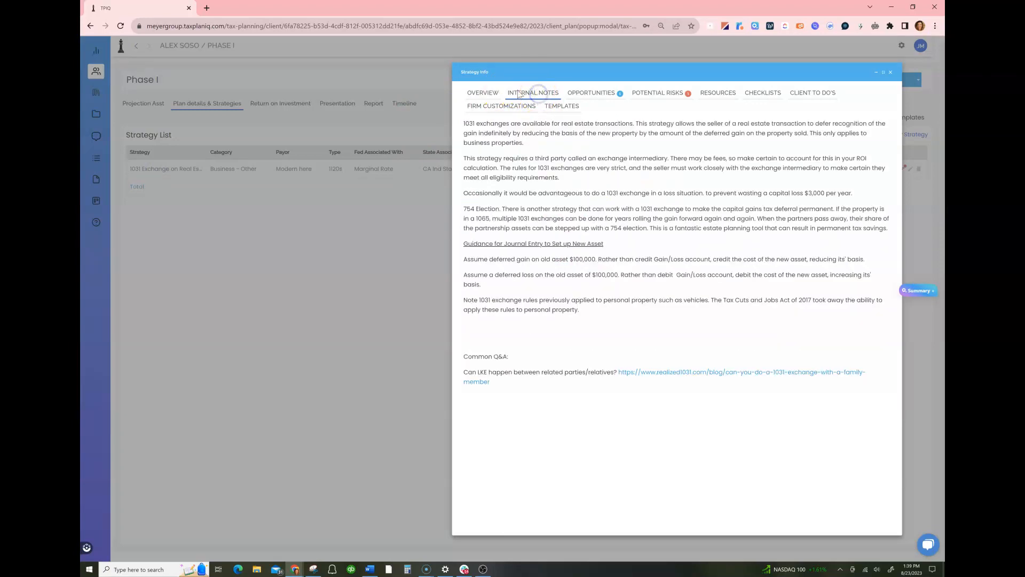
pyautogui.click(593, 93)
pyautogui.click(671, 94)
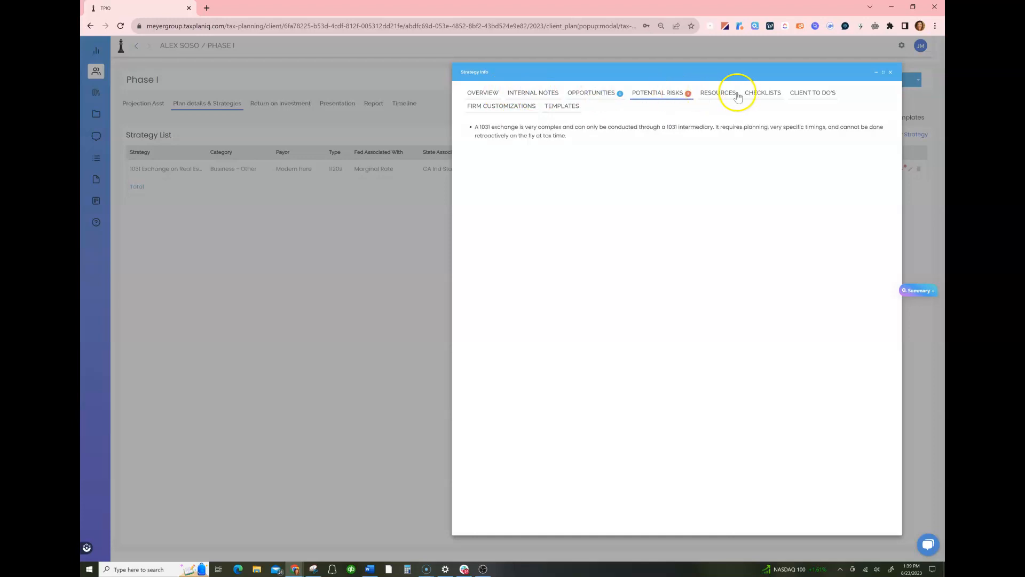
pyautogui.click(717, 94)
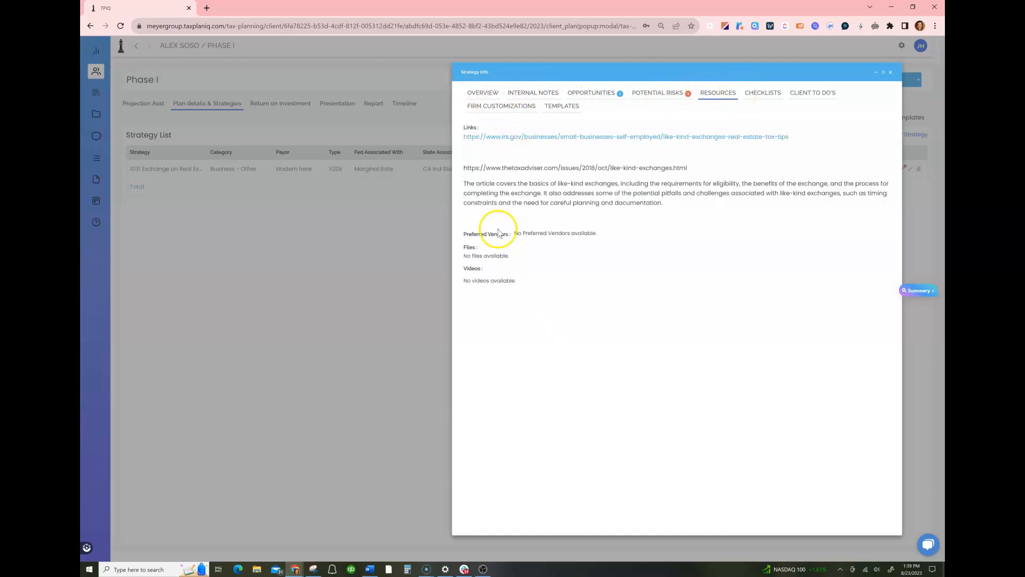
pyautogui.click(768, 96)
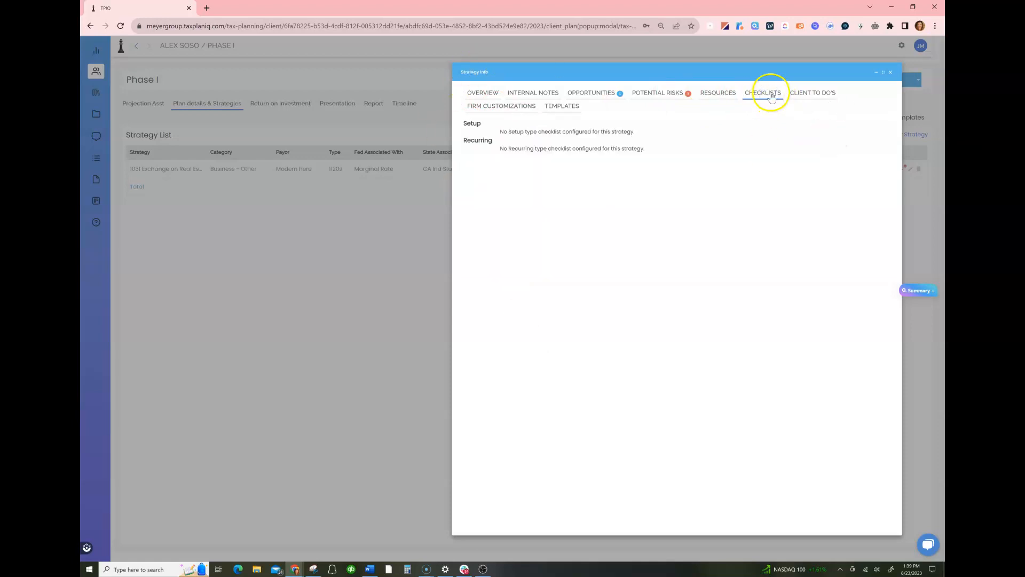
pyautogui.click(811, 94)
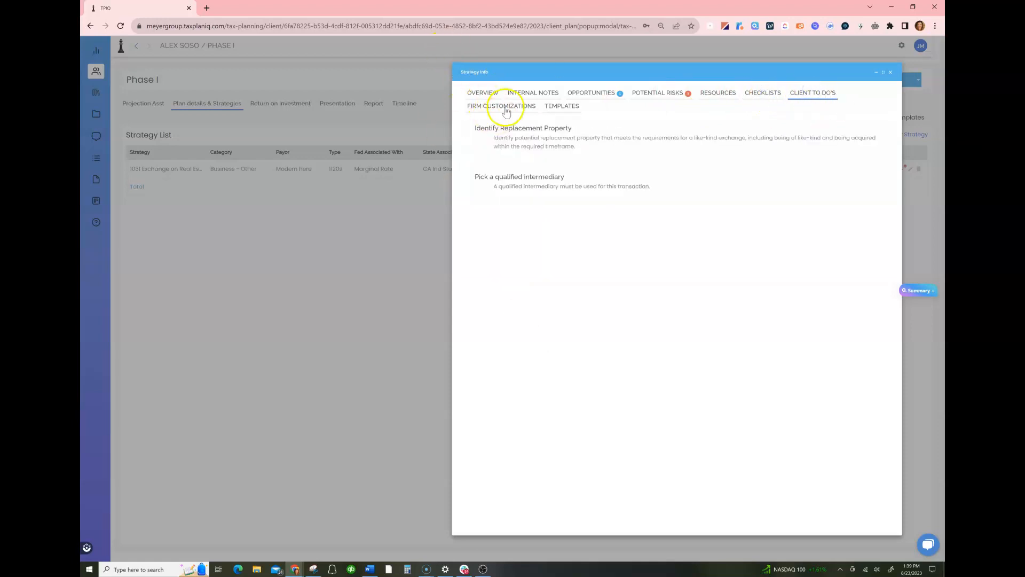
pyautogui.click(524, 107)
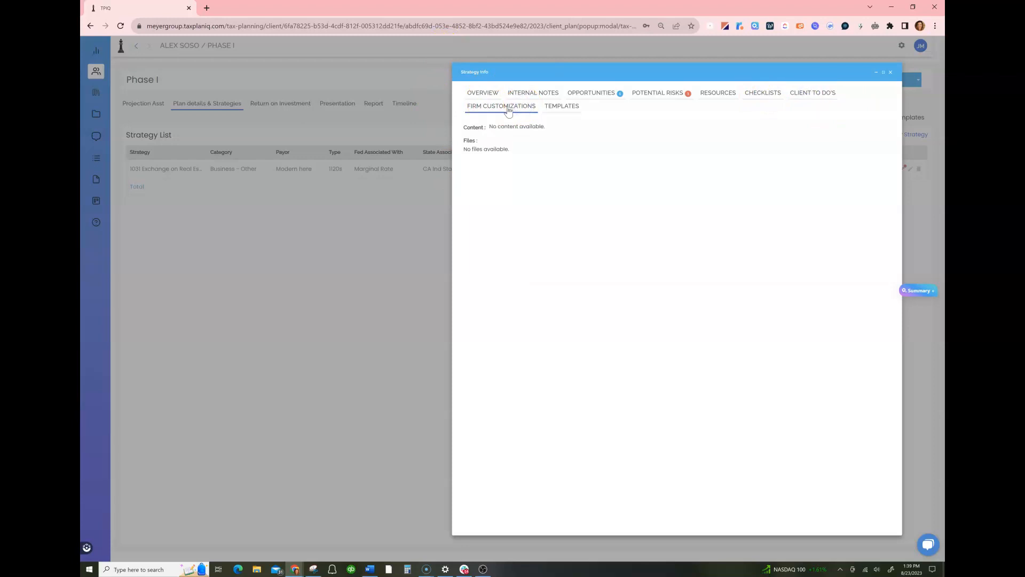
pyautogui.click(560, 105)
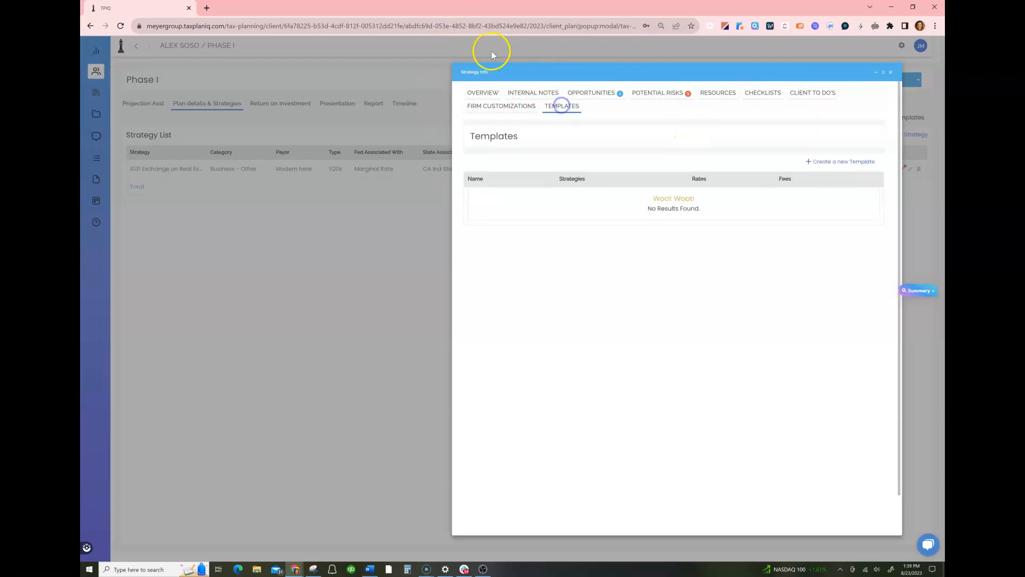
# Close the strategy info, show actual amounts in the strategy list, and set the 1031 exchange strategy's actual amount to 29,500
pyautogui.click(890, 71)
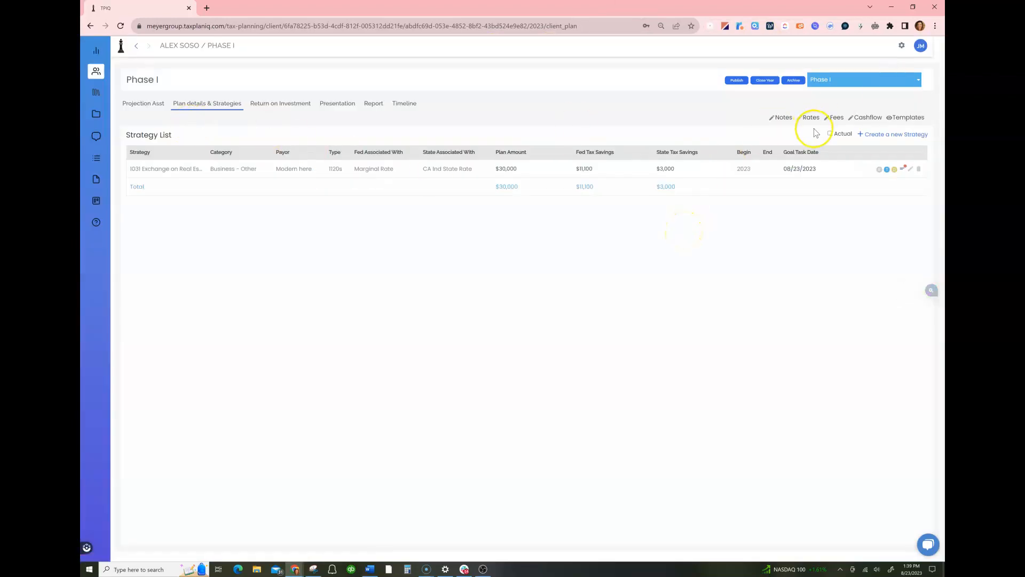
pyautogui.click(830, 134)
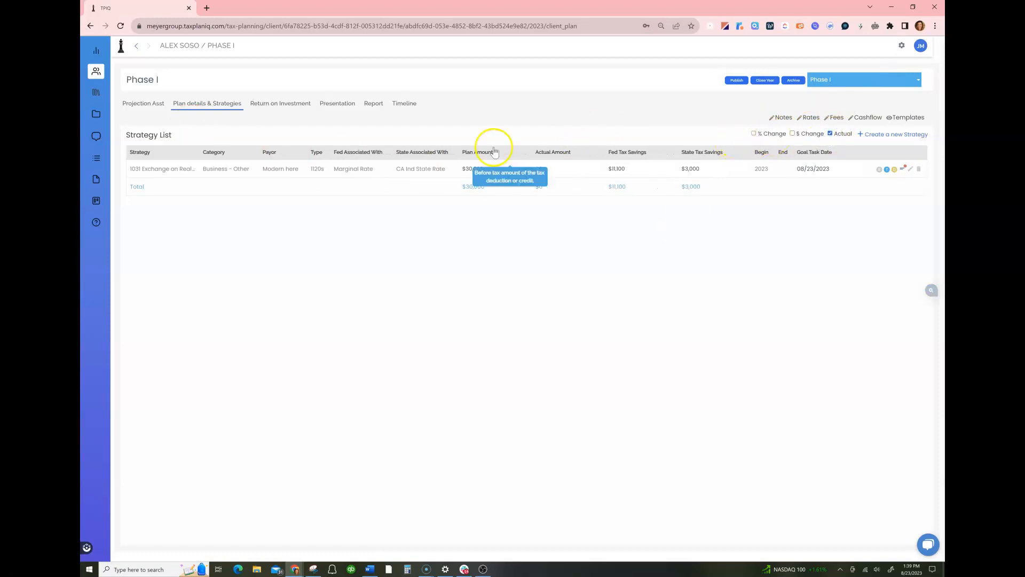
pyautogui.click(538, 169)
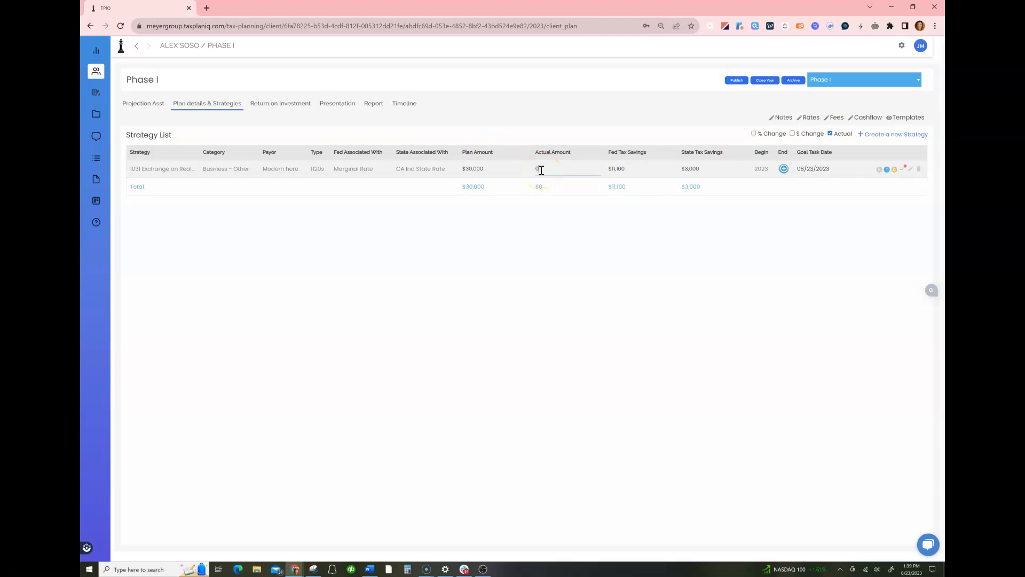
pyautogui.moveTo(547, 170); pyautogui.dragTo(532, 167)
pyautogui.write('29,500')
# Review the plan's notes, rates and fees sections, including the hint about suggested fees
pyautogui.click(783, 118)
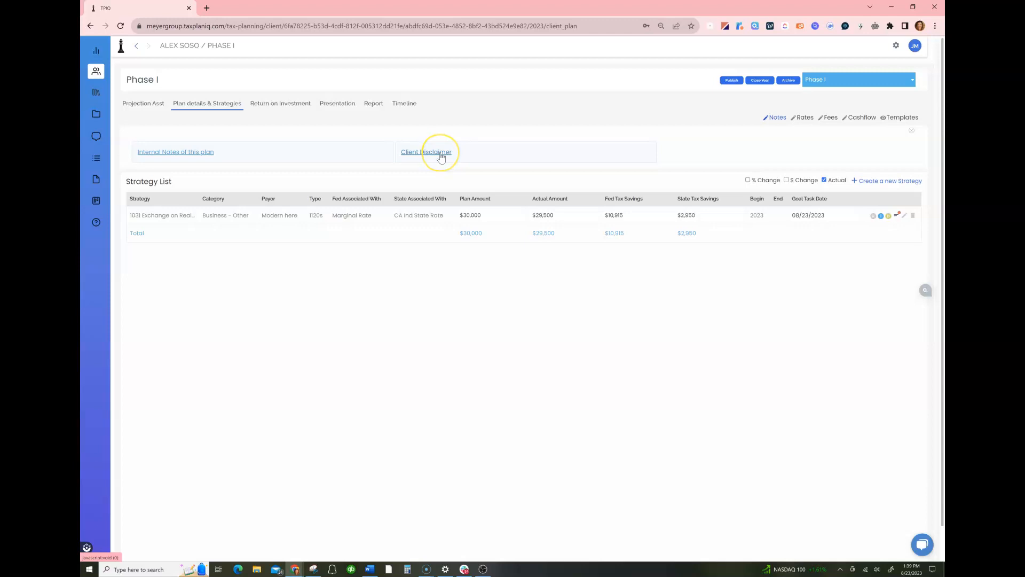
pyautogui.click(803, 118)
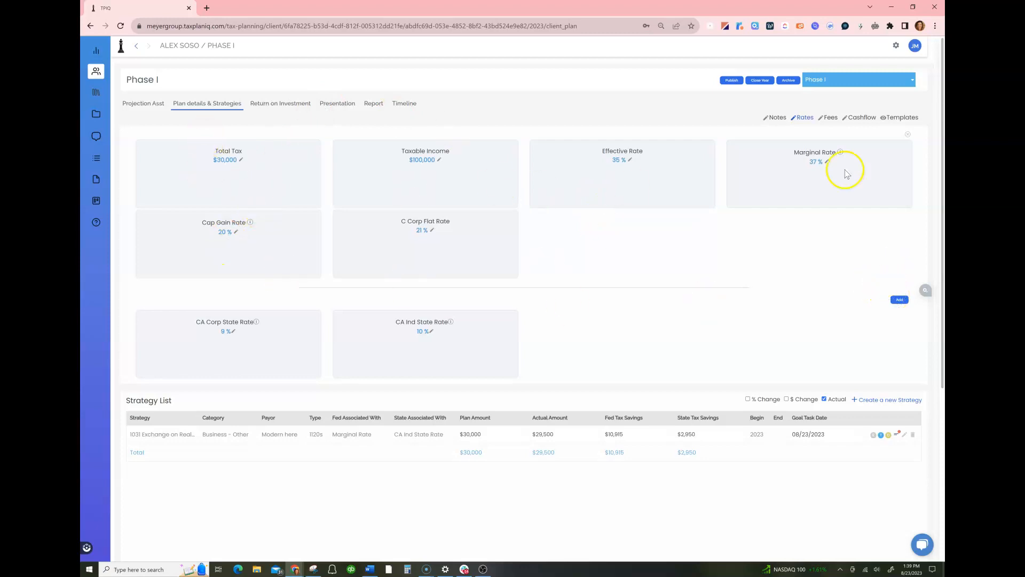
pyautogui.click(829, 117)
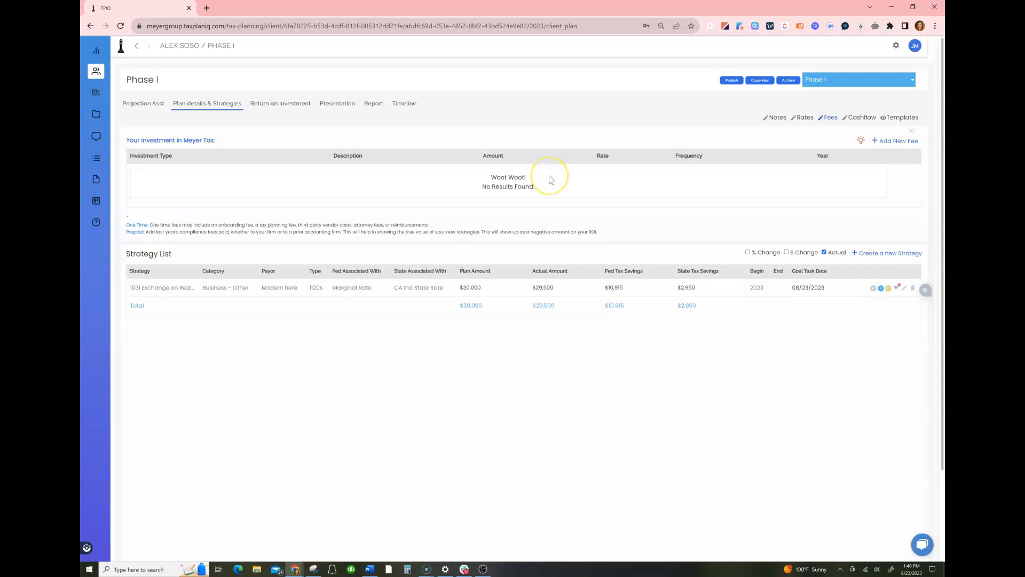
pyautogui.moveTo(862, 144)
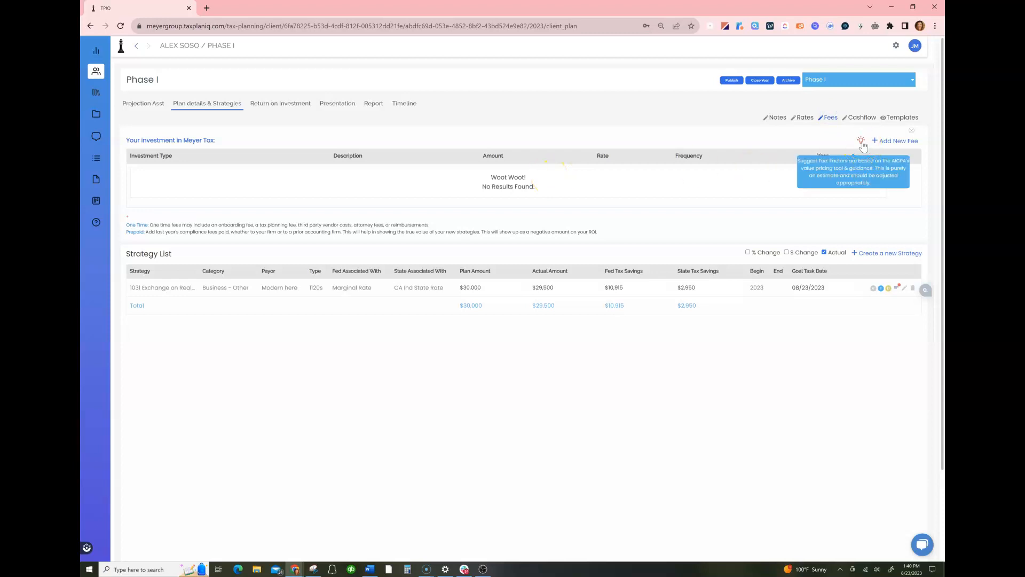
# Start a new One Time fee and calculate the suggested fee with all pricing factors rated High
pyautogui.click(886, 145)
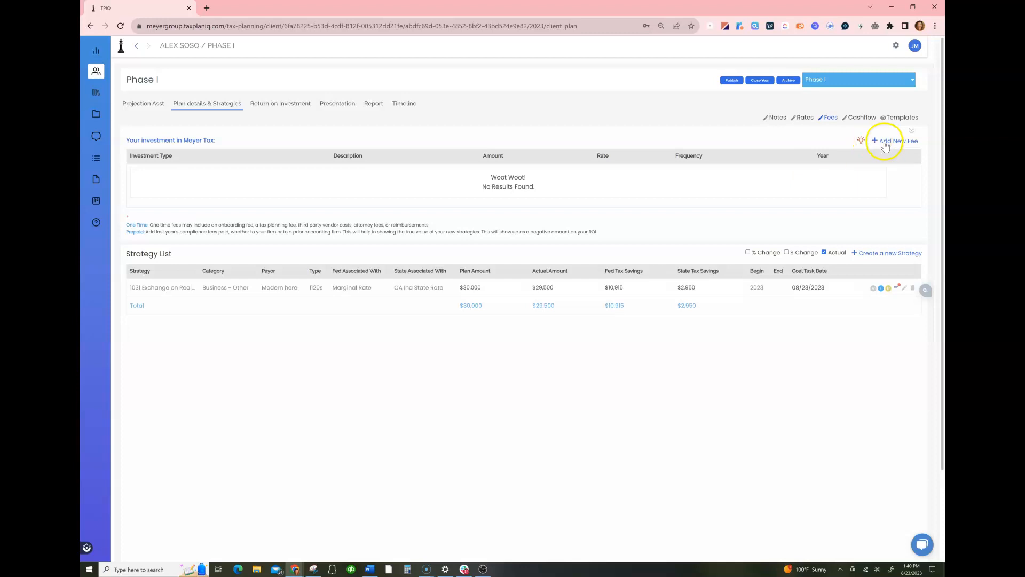
pyautogui.click(356, 101)
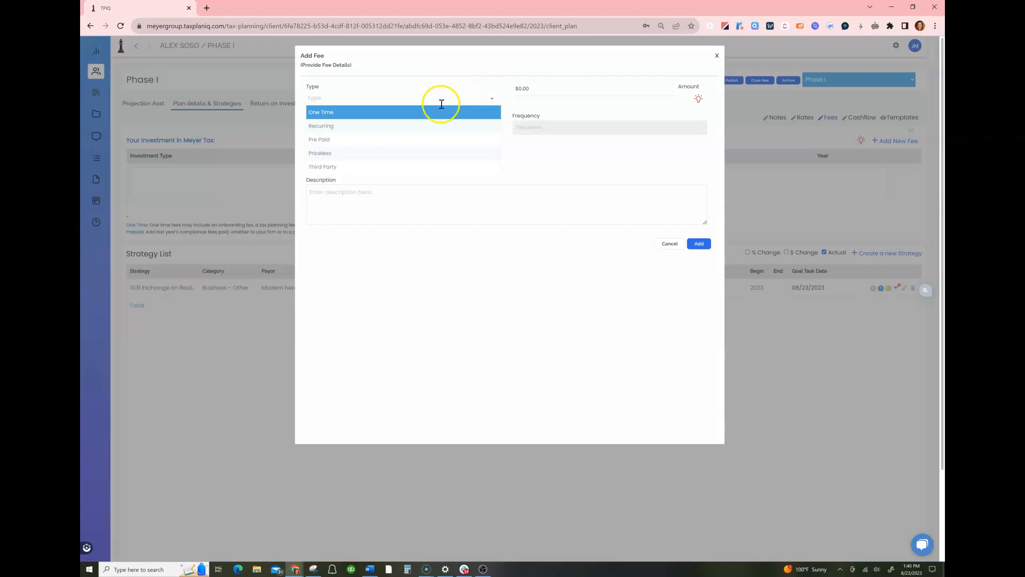
pyautogui.click(419, 110)
pyautogui.click(583, 88)
pyautogui.doubleClick(601, 91)
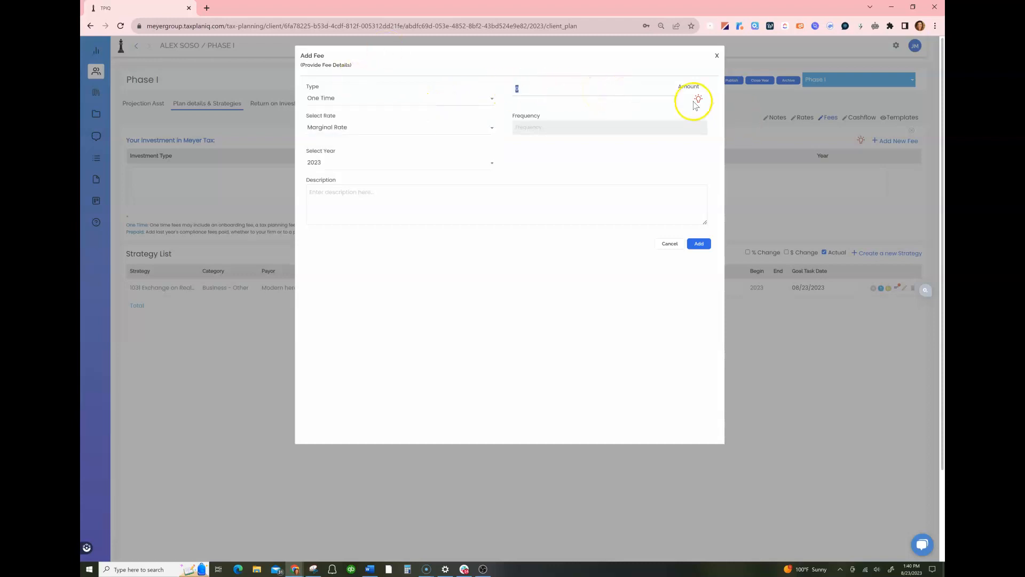
pyautogui.click(699, 102)
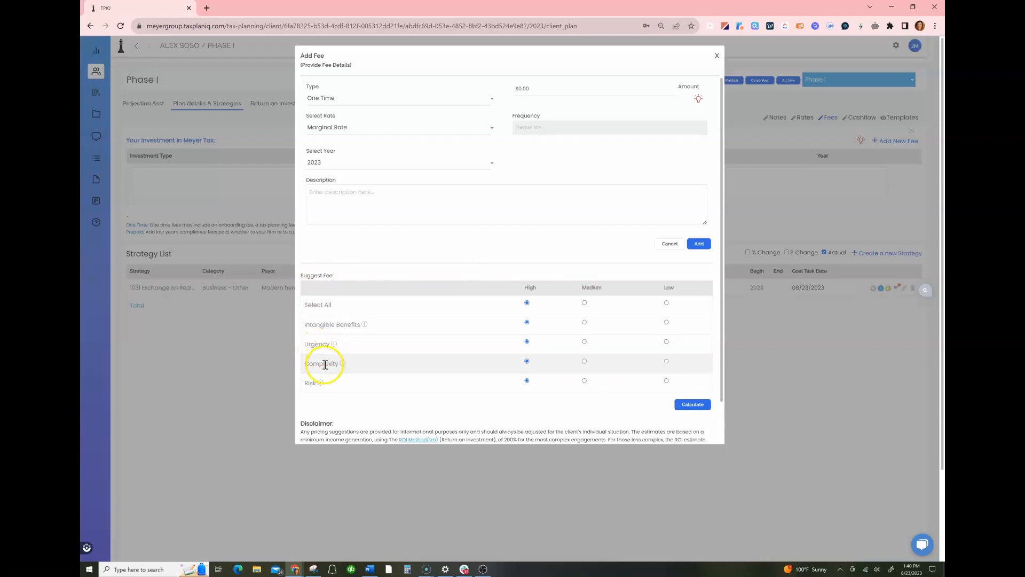
pyautogui.scroll(-1, 434, 320)
pyautogui.scroll(1, 528, 325)
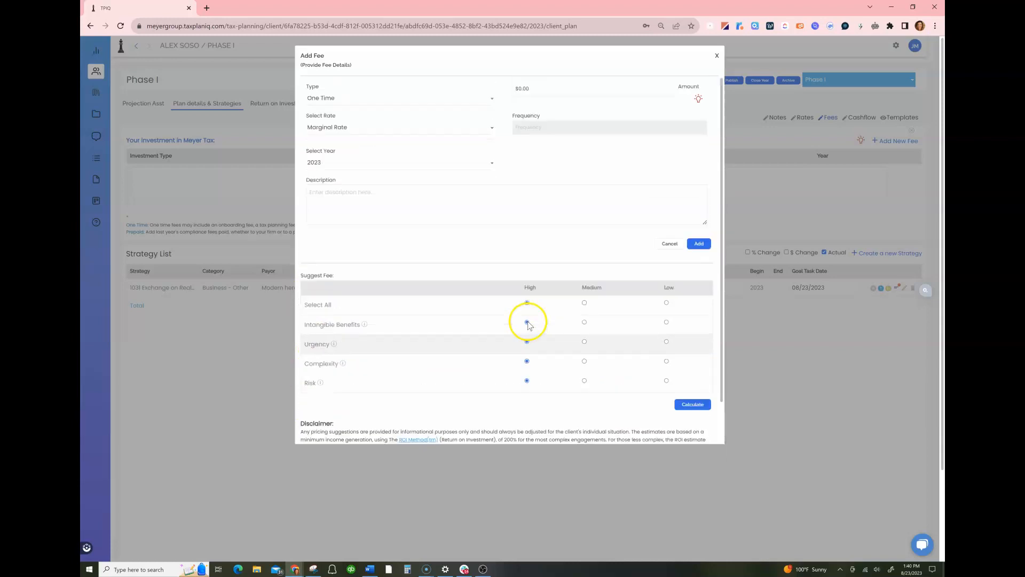
pyautogui.click(691, 404)
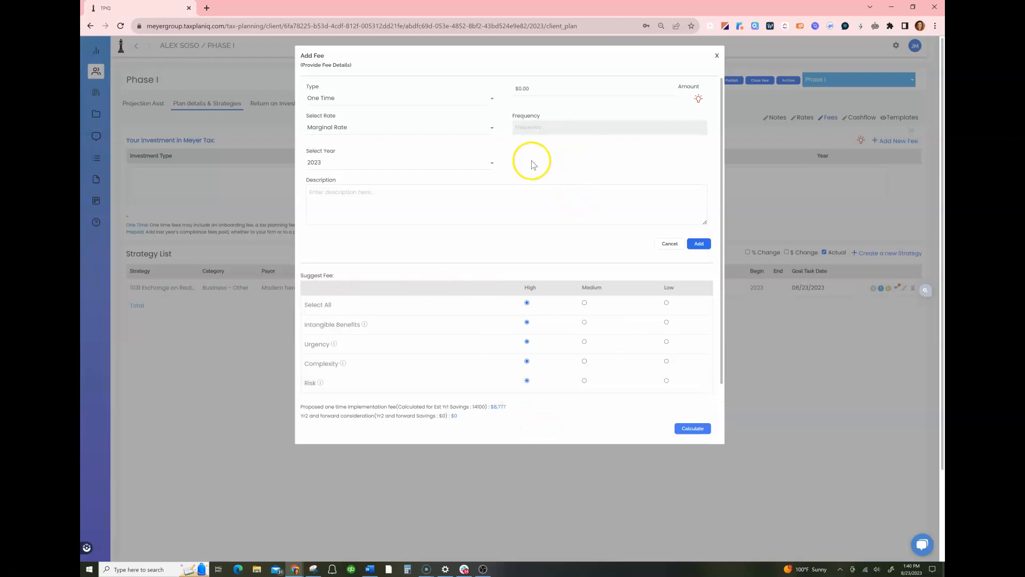
# Set the fee amount to $8,700, describe it as "Implementation Fee for plan including 2023 tax prep", and add it
pyautogui.click(547, 89)
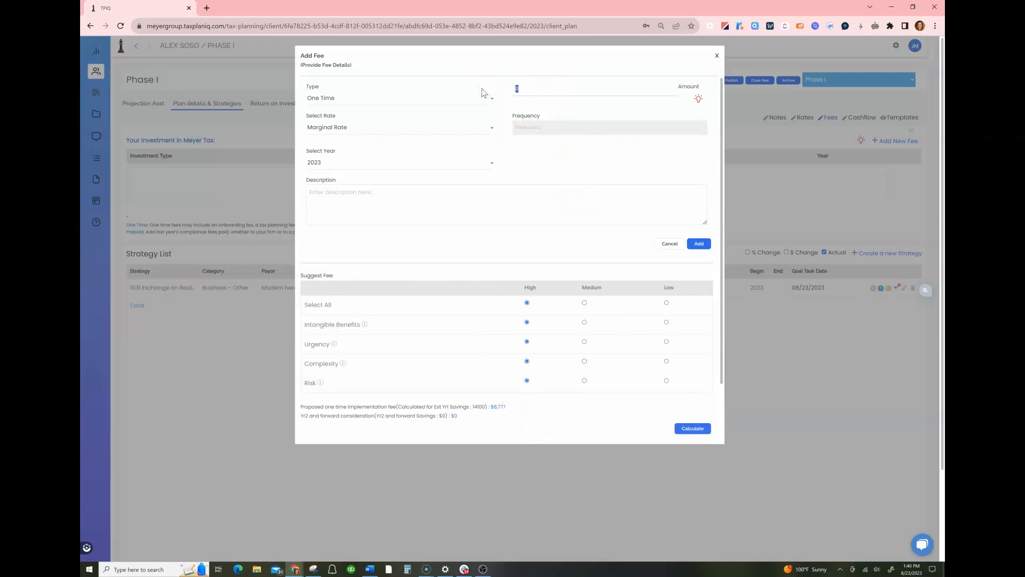
pyautogui.write('8700')
pyautogui.press('Tab')
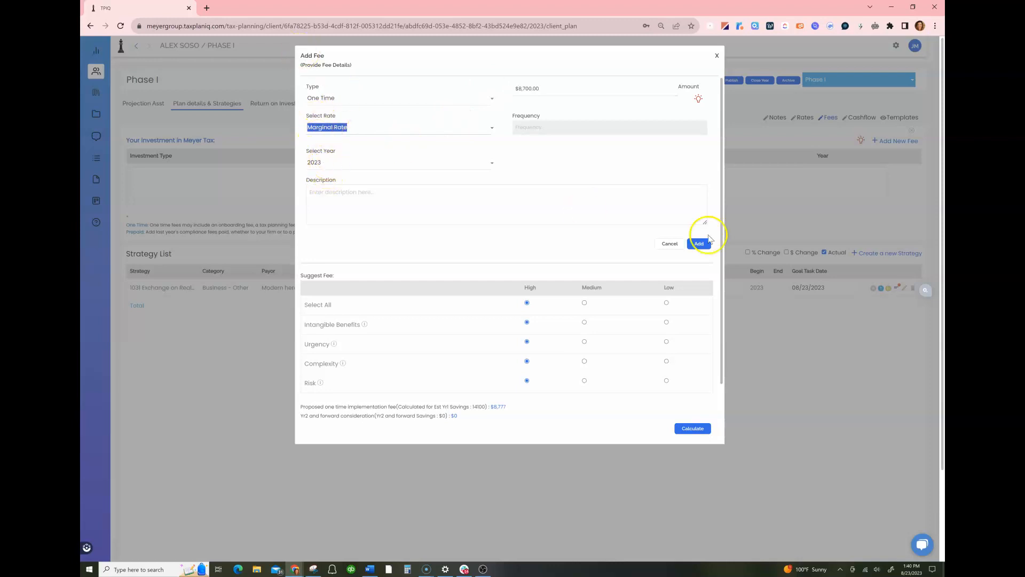
pyautogui.click(385, 192)
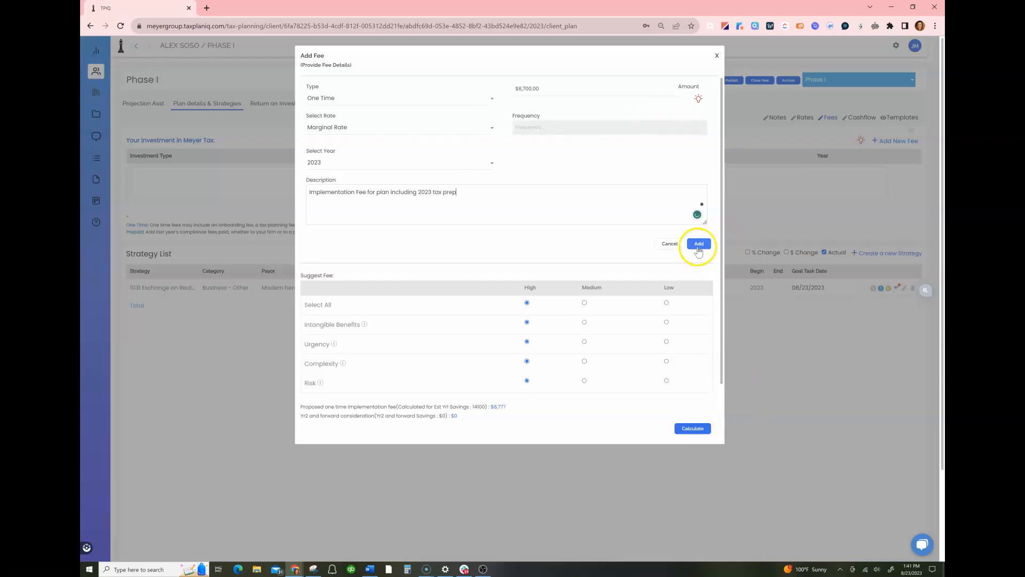
pyautogui.click(698, 244)
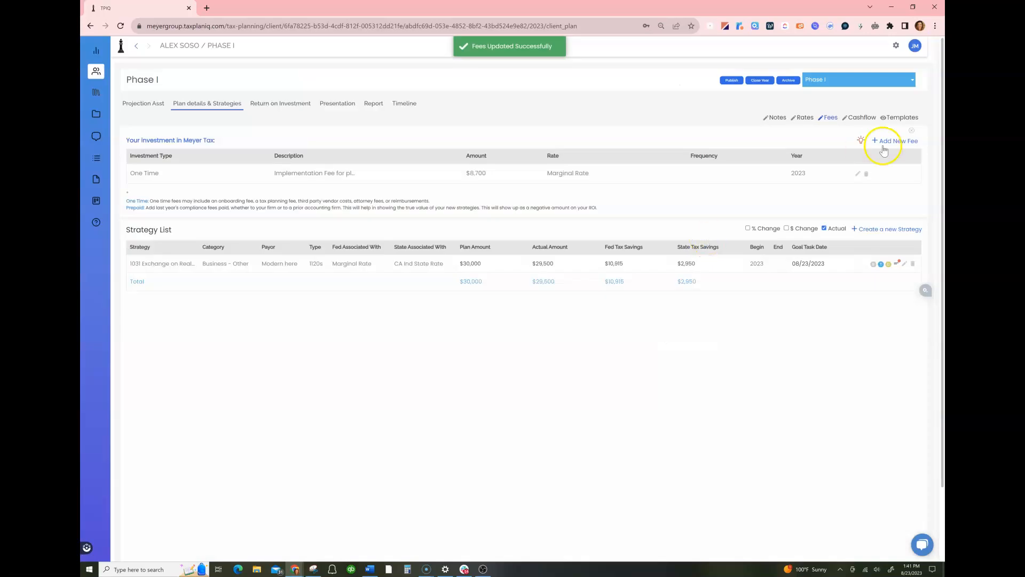
# Add a second One Time fee of -$750 with the description "compliance fees"
pyautogui.click(883, 143)
pyautogui.click(368, 97)
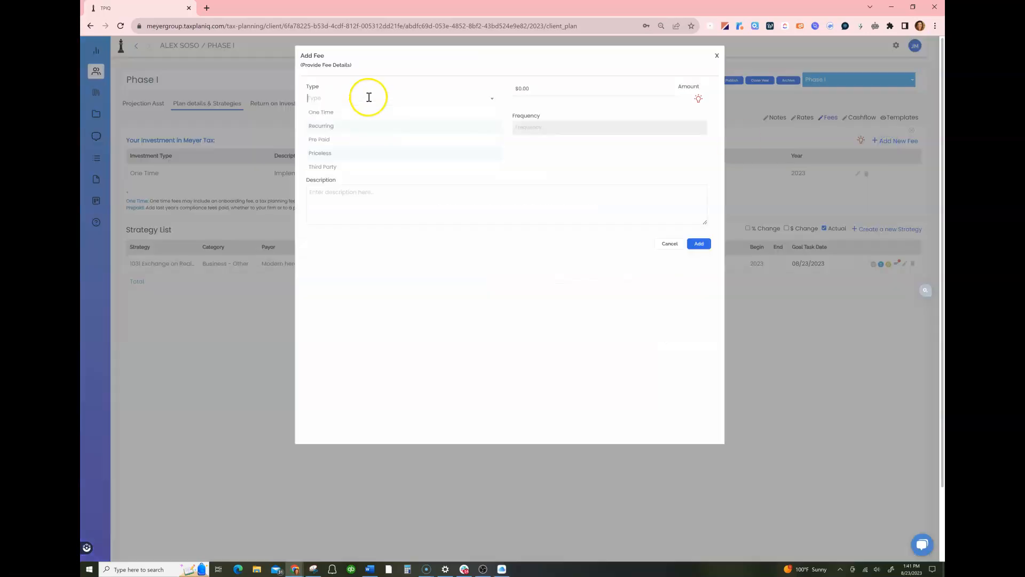
pyautogui.click(344, 116)
pyautogui.click(549, 92)
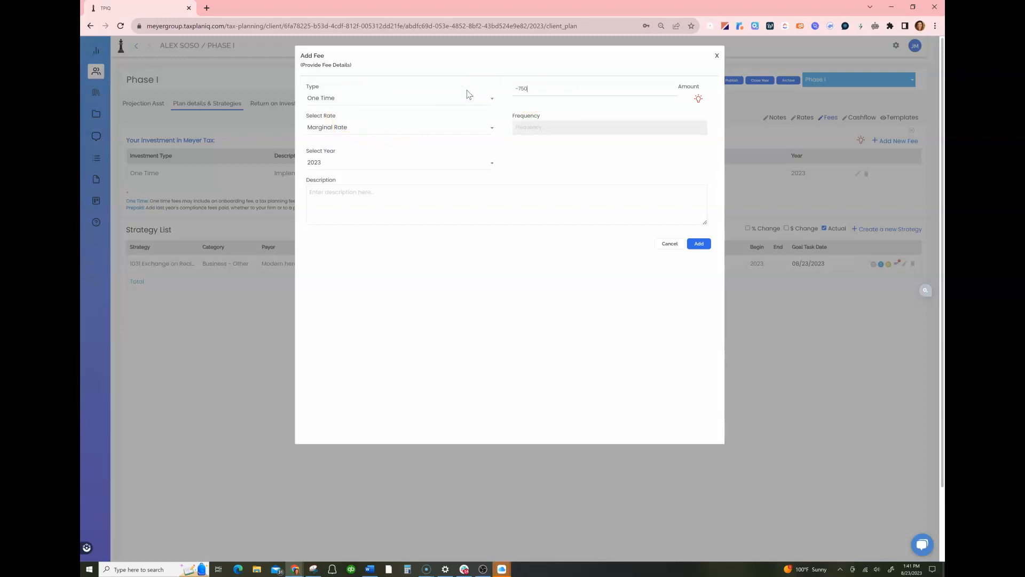
pyautogui.press('Tab')
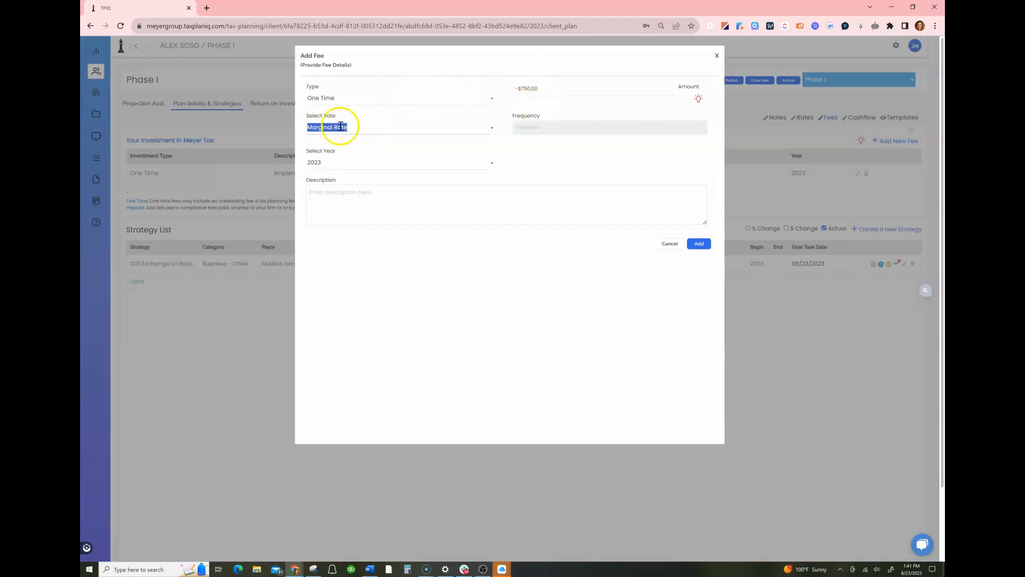
pyautogui.click(332, 195)
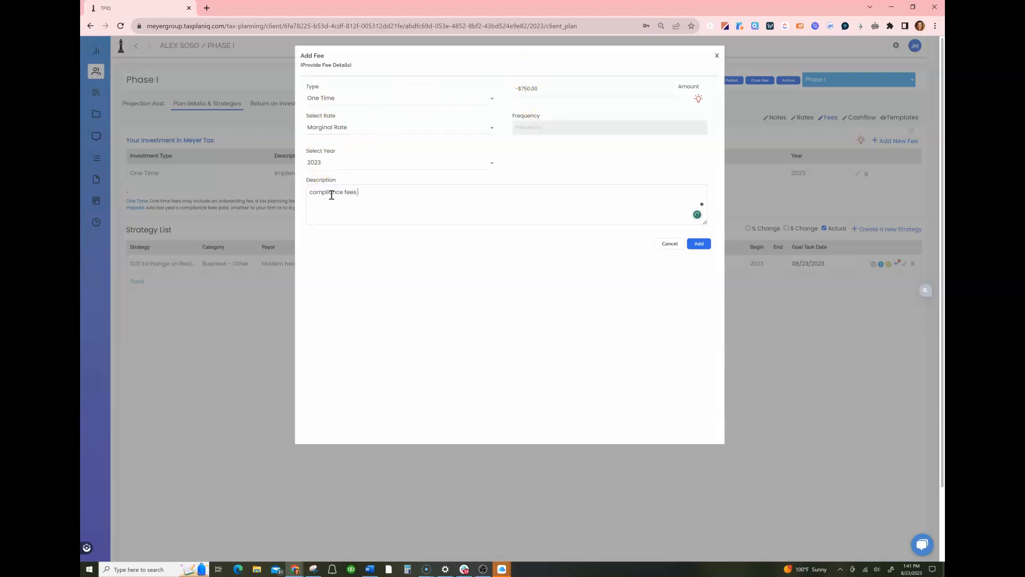
pyautogui.click(701, 244)
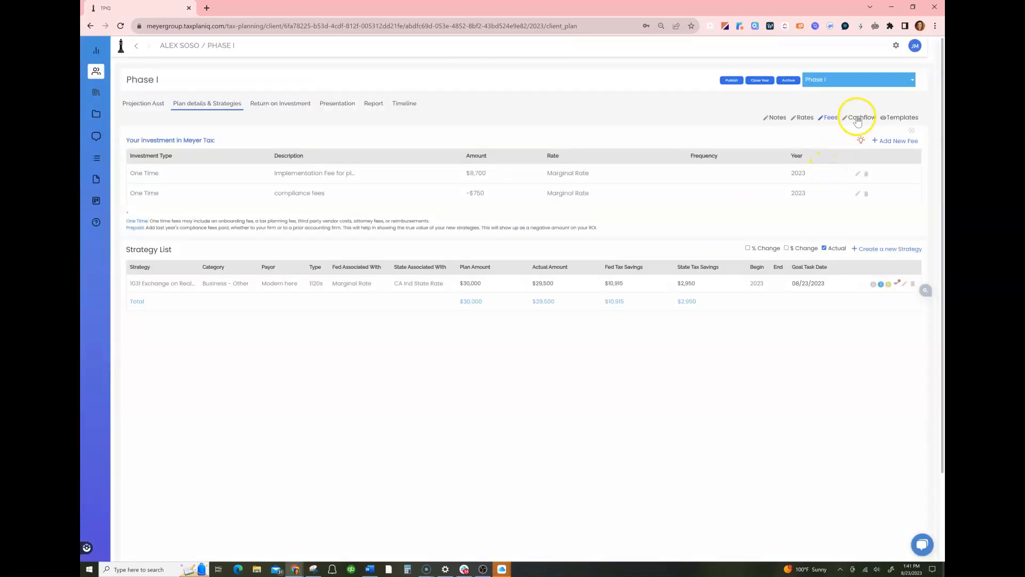
# Start a new One Time cashflow entry for the strategy 1031 Exchange on Real Estate (Like Kind Exchange)
pyautogui.click(859, 120)
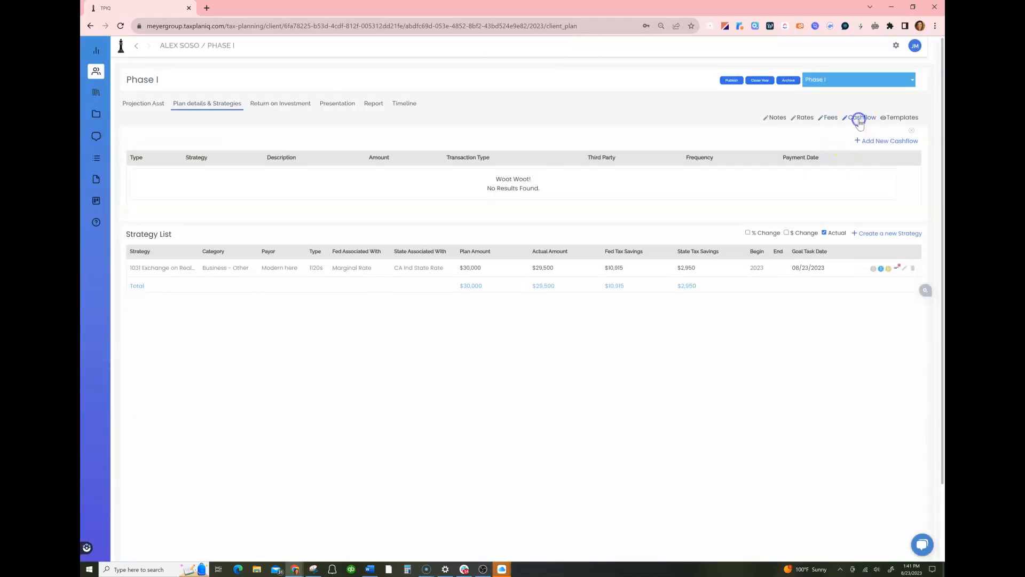
pyautogui.click(891, 142)
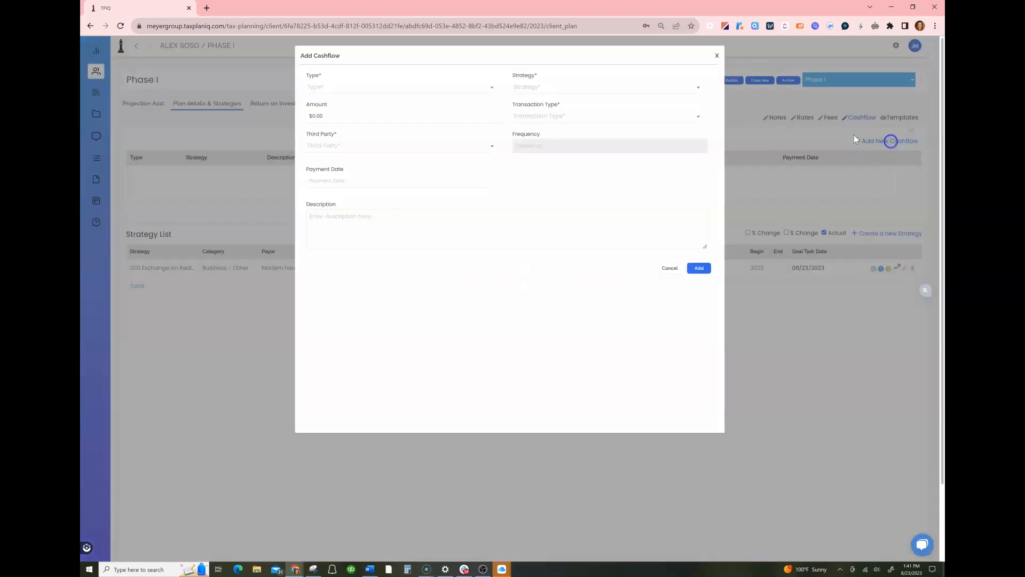
pyautogui.click(350, 146)
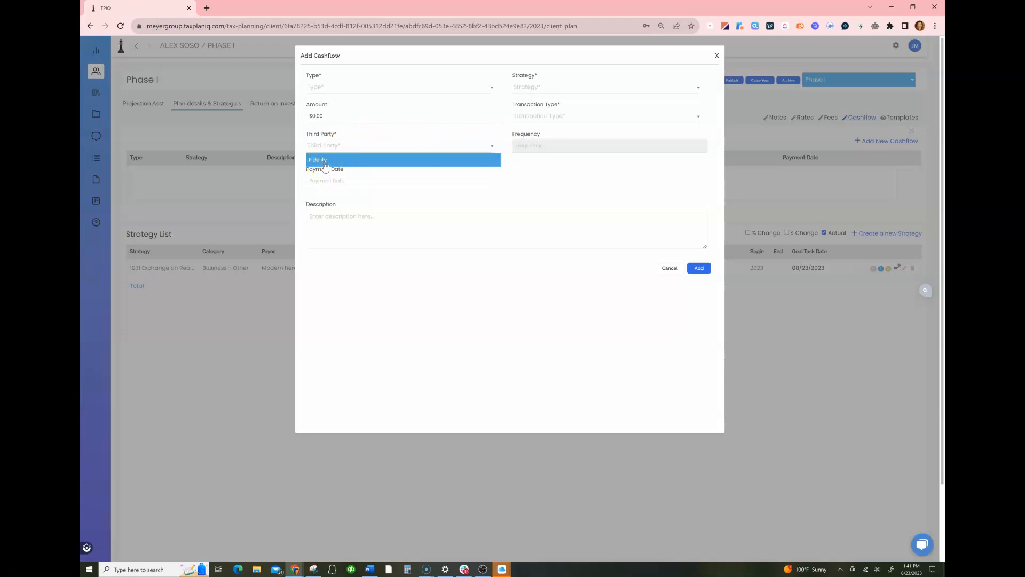
pyautogui.click(335, 87)
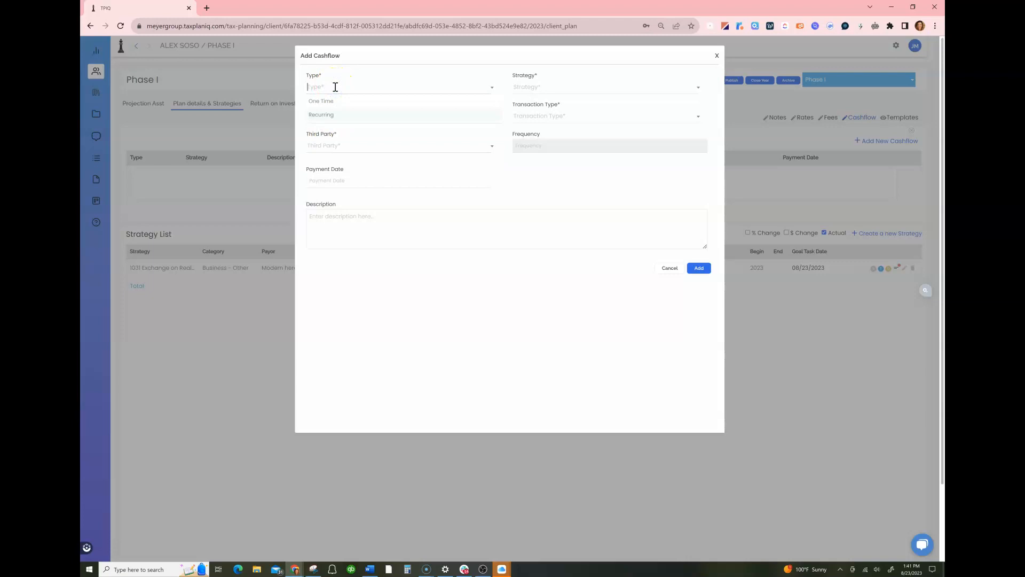
pyautogui.click(331, 102)
pyautogui.click(542, 87)
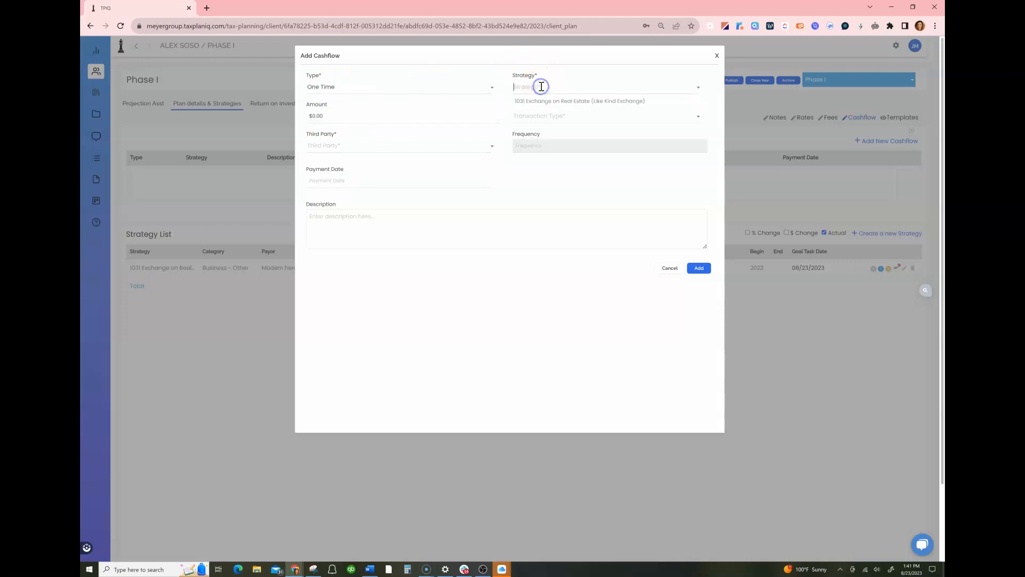
pyautogui.click(539, 101)
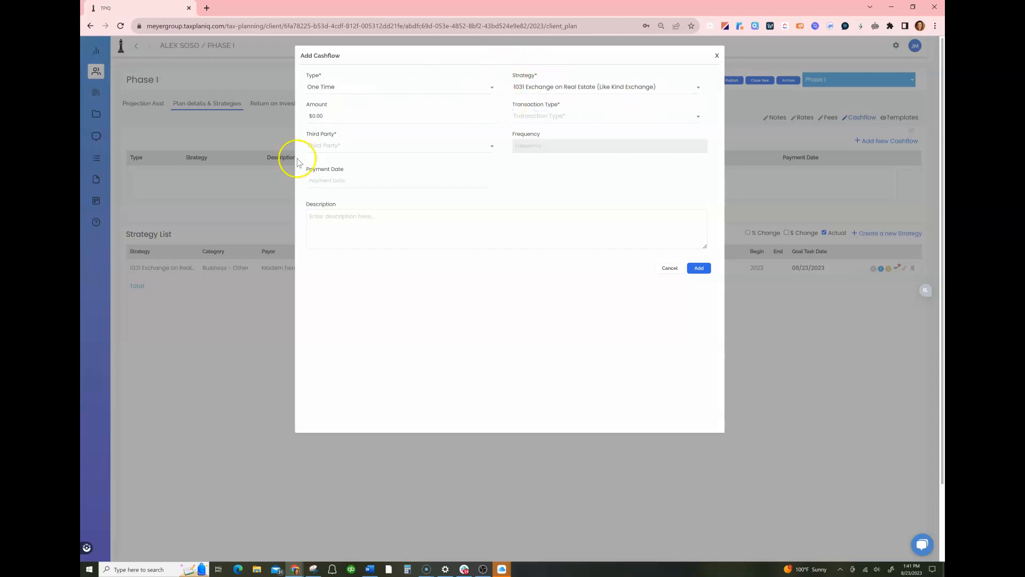
# Complete the cashflow with third party Fidelity, amount $200,000, transaction type Sender and payment date 08/31/2023, and add it
pyautogui.click(340, 150)
pyautogui.click(325, 159)
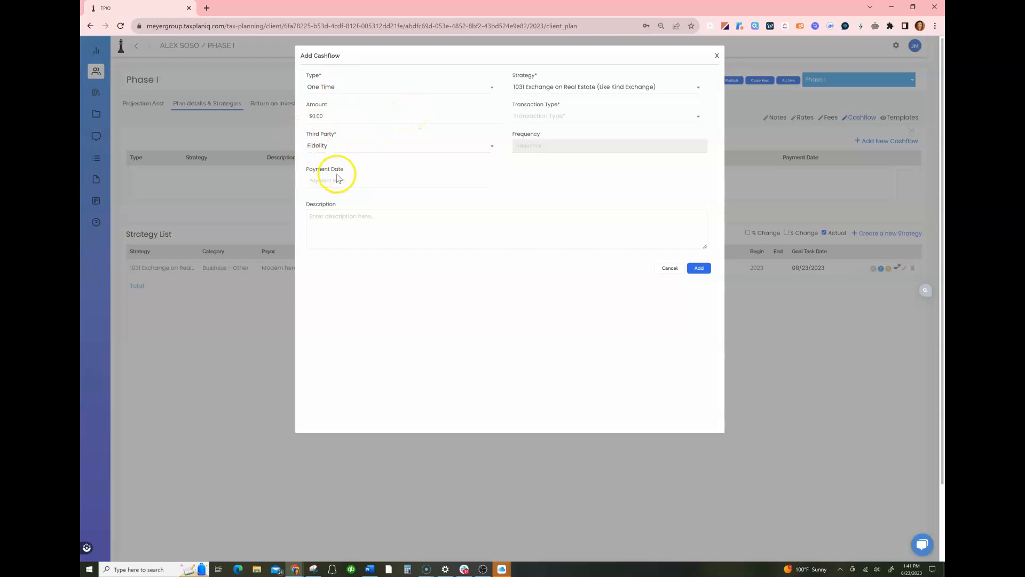
pyautogui.click(338, 116)
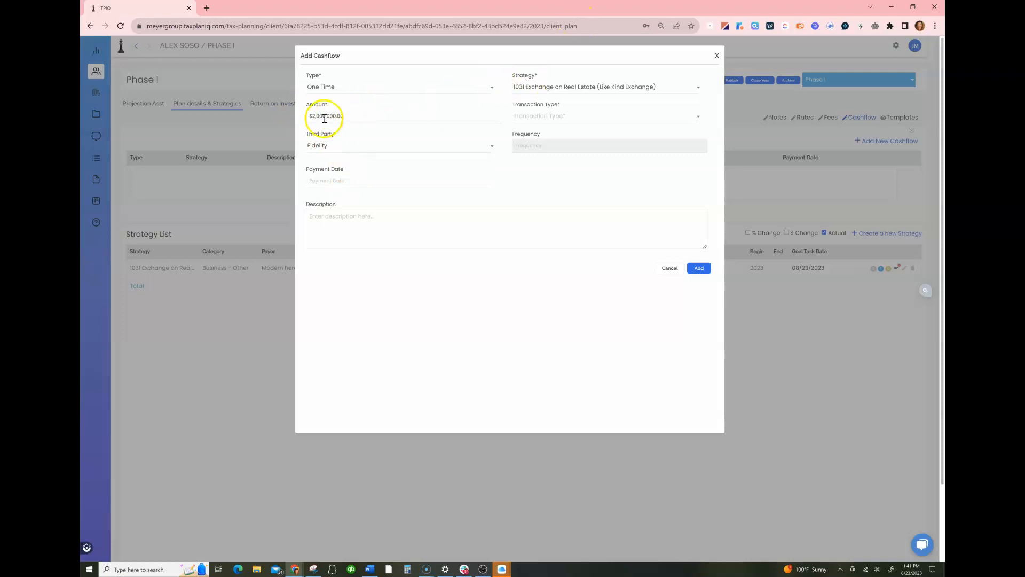
pyautogui.click(593, 117)
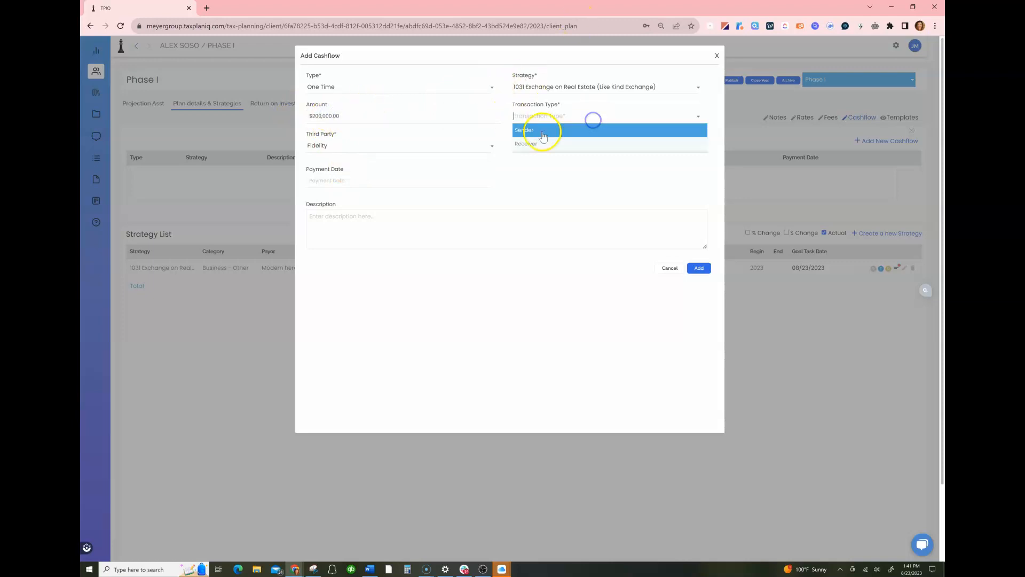
pyautogui.click(542, 131)
pyautogui.click(359, 179)
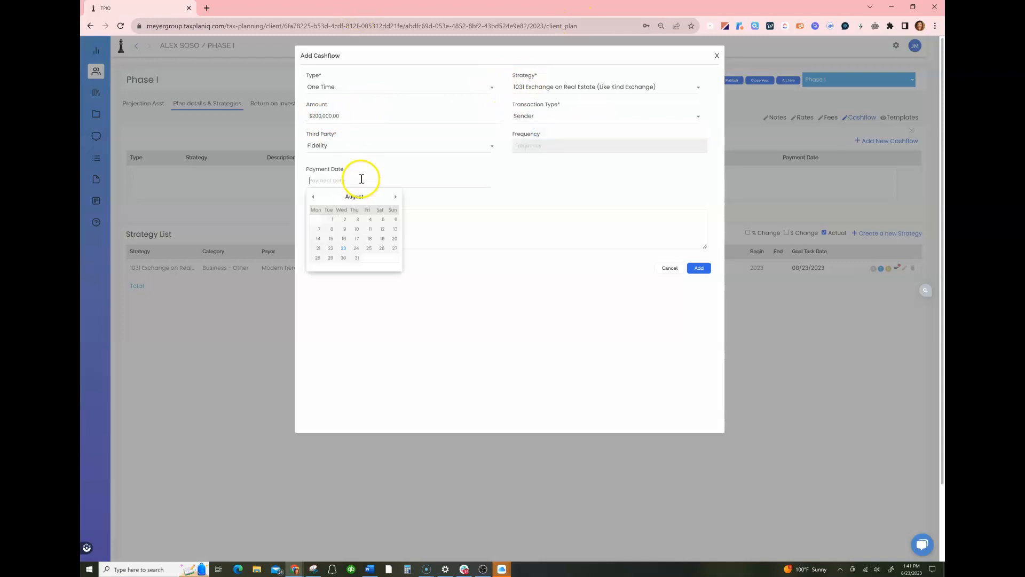
pyautogui.click(356, 257)
pyautogui.click(699, 267)
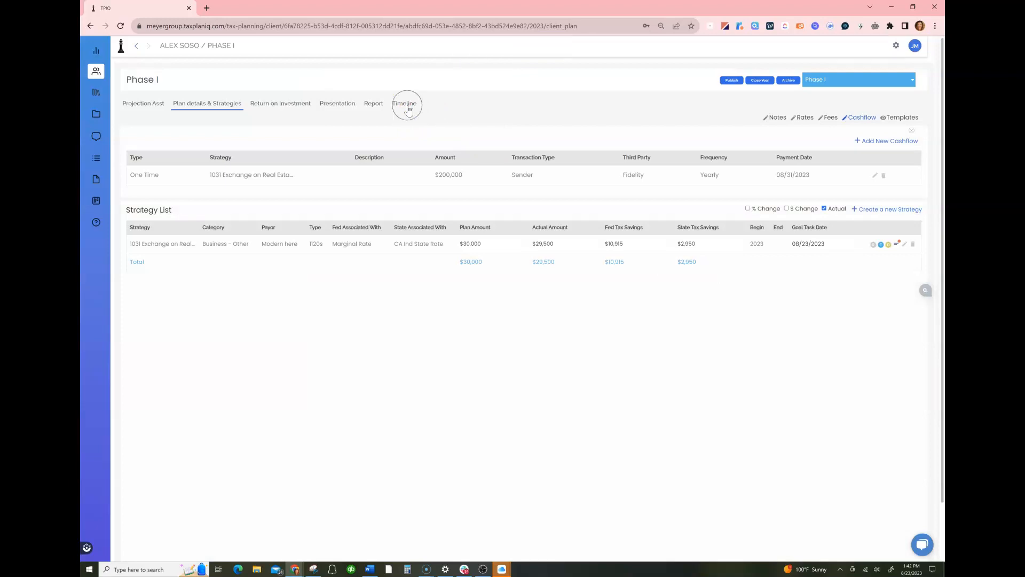
# View the plan's cashflow timeline chart, and return to the plan details and strategies
pyautogui.click(408, 109)
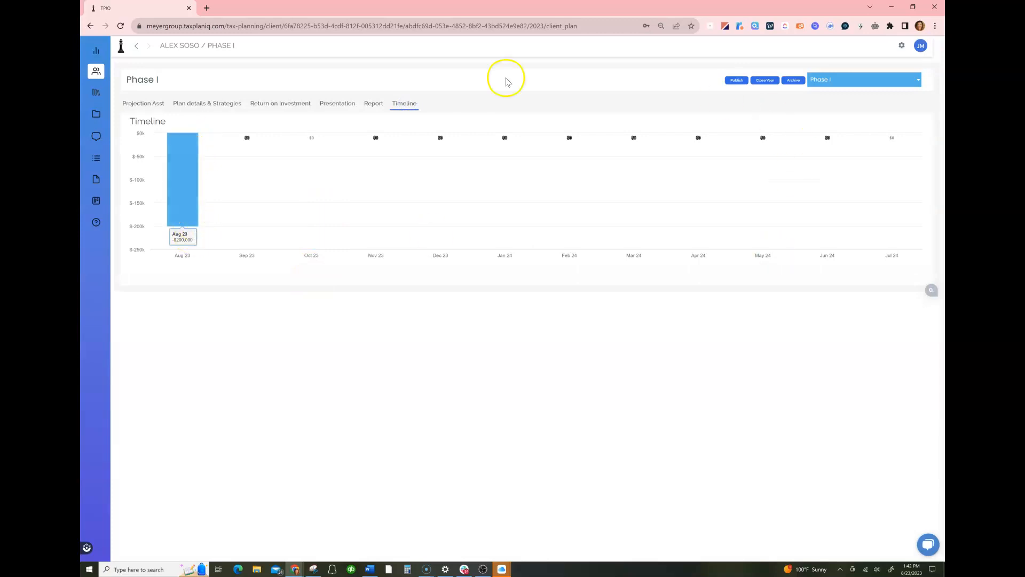
pyautogui.click(211, 109)
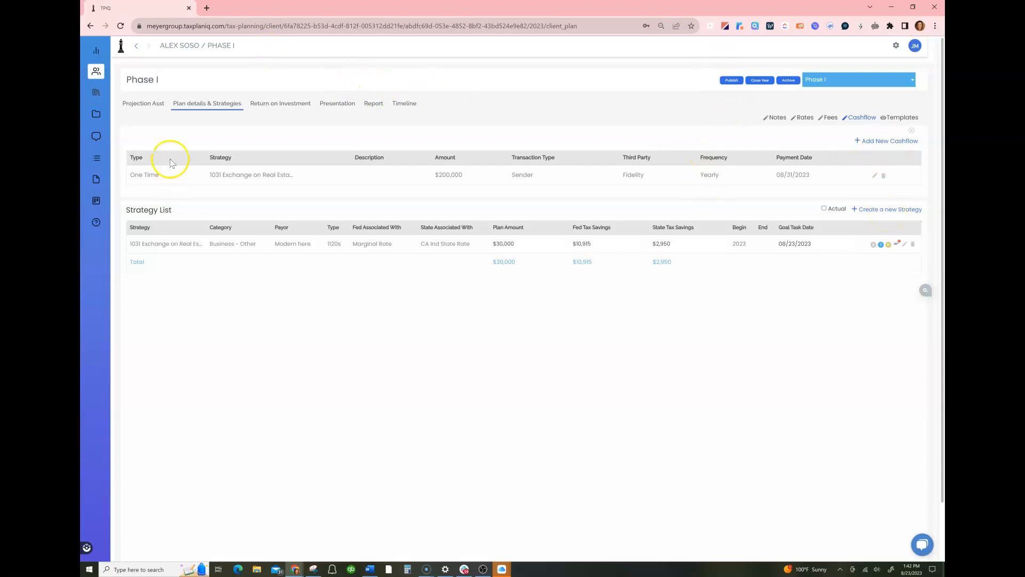
# Add a second third party named "Qulaified intermediary-jane and co" with type Other to the client's record and save it
pyautogui.click(137, 47)
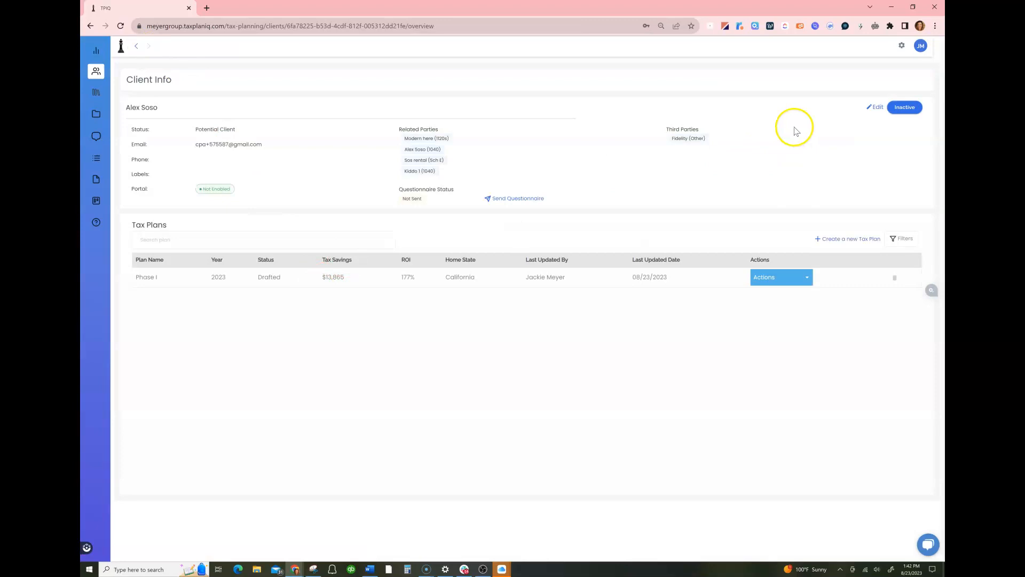
pyautogui.click(875, 109)
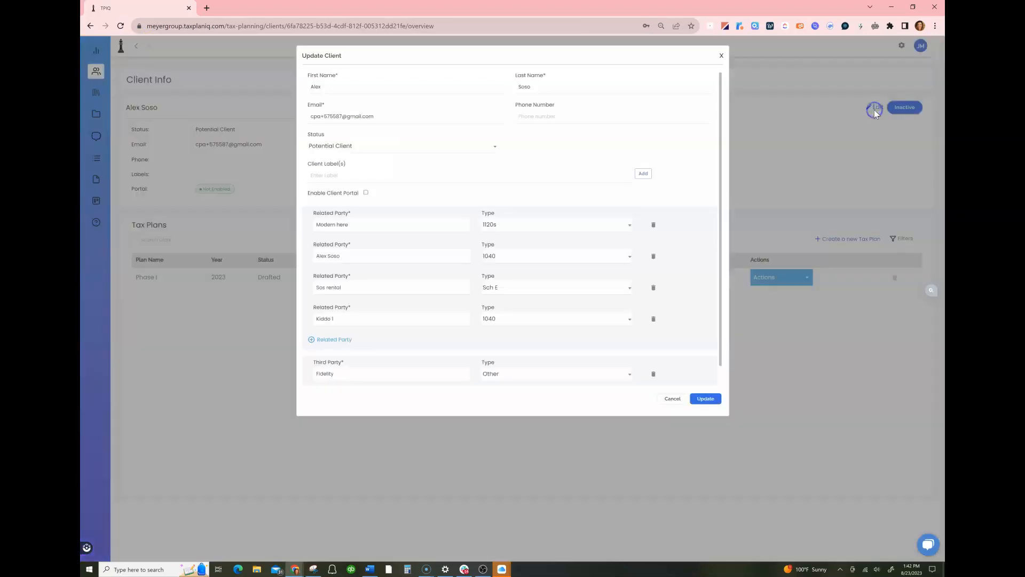
pyautogui.scroll(-2, 405, 243)
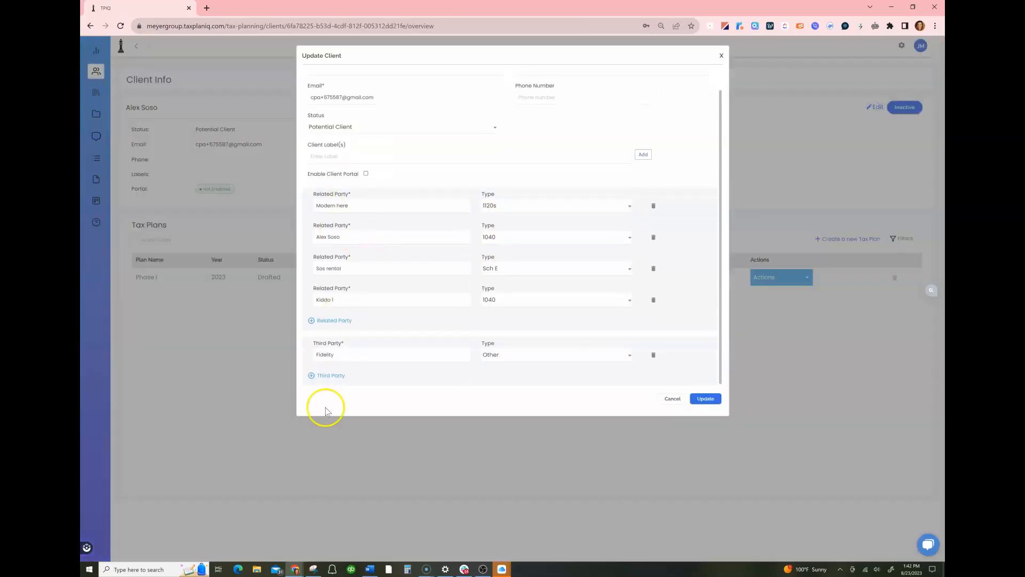
pyautogui.click(351, 378)
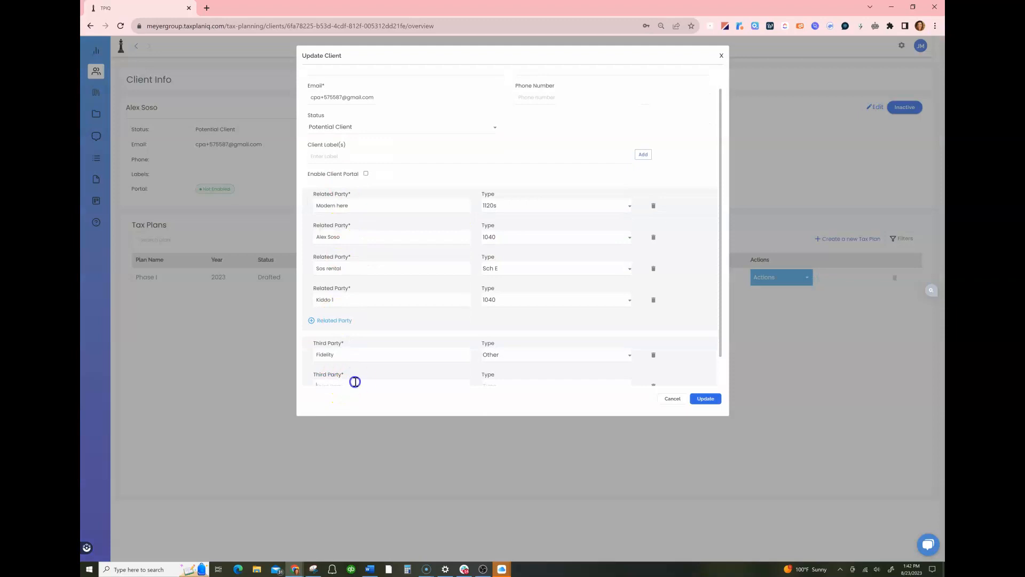
pyautogui.click(371, 357)
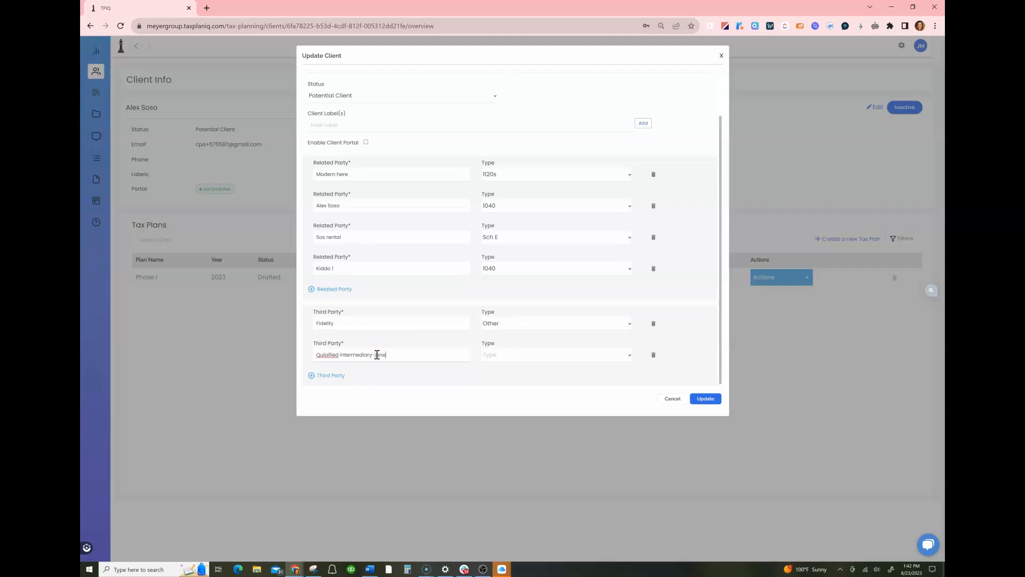
pyautogui.click(496, 356)
pyautogui.scroll(-2, 523, 374)
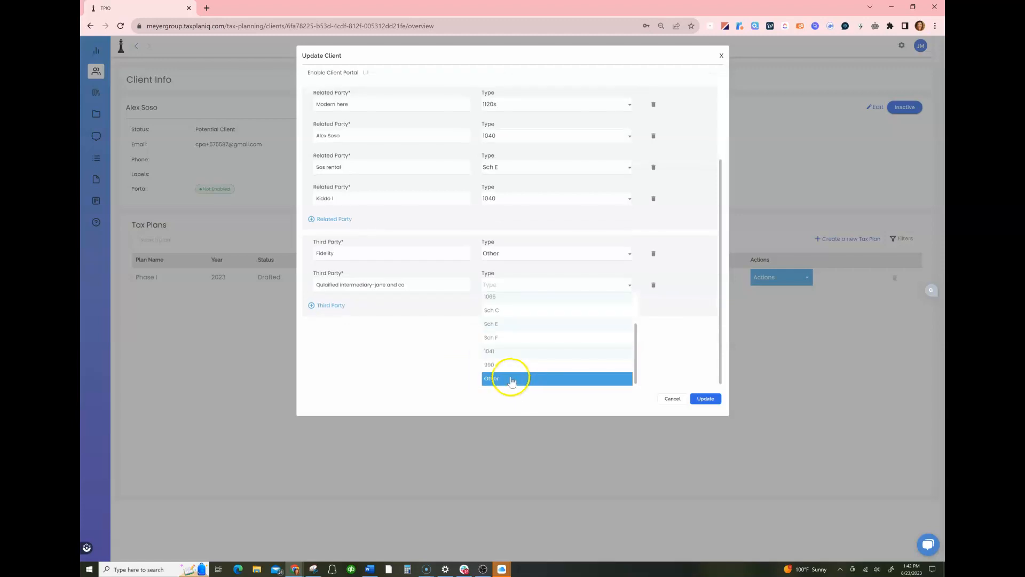
pyautogui.click(510, 378)
pyautogui.scroll(3, 522, 332)
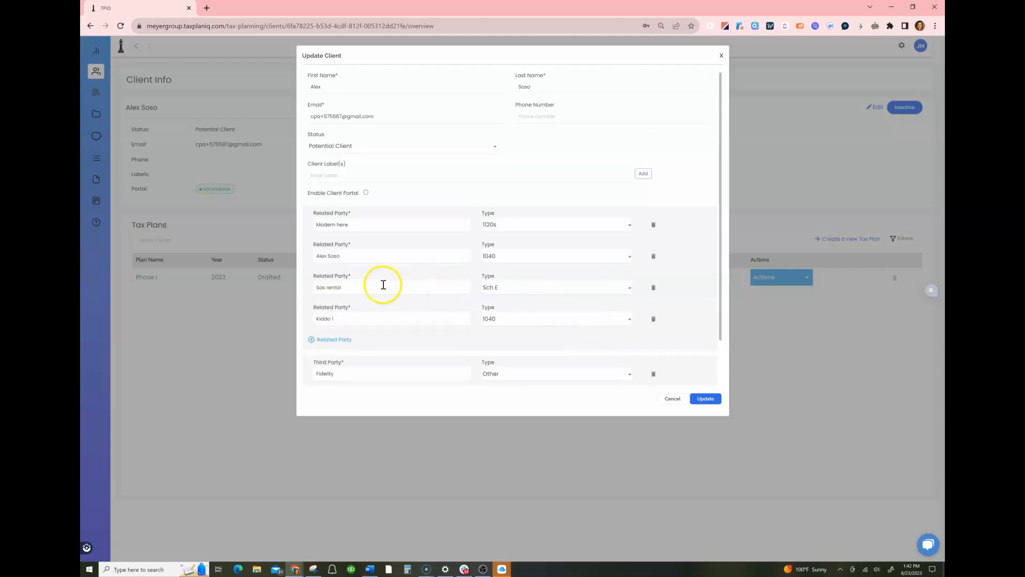
pyautogui.click(711, 401)
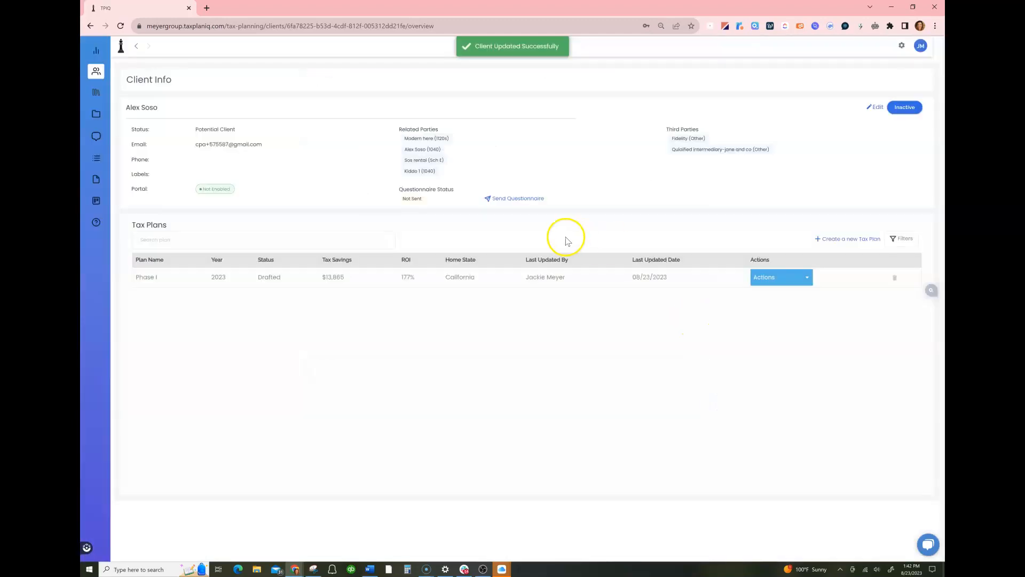
# Reopen the Phase I plan and change the third party of the $200,000 cashflow to "Qulaified intermediary-jane and co"
pyautogui.click(148, 282)
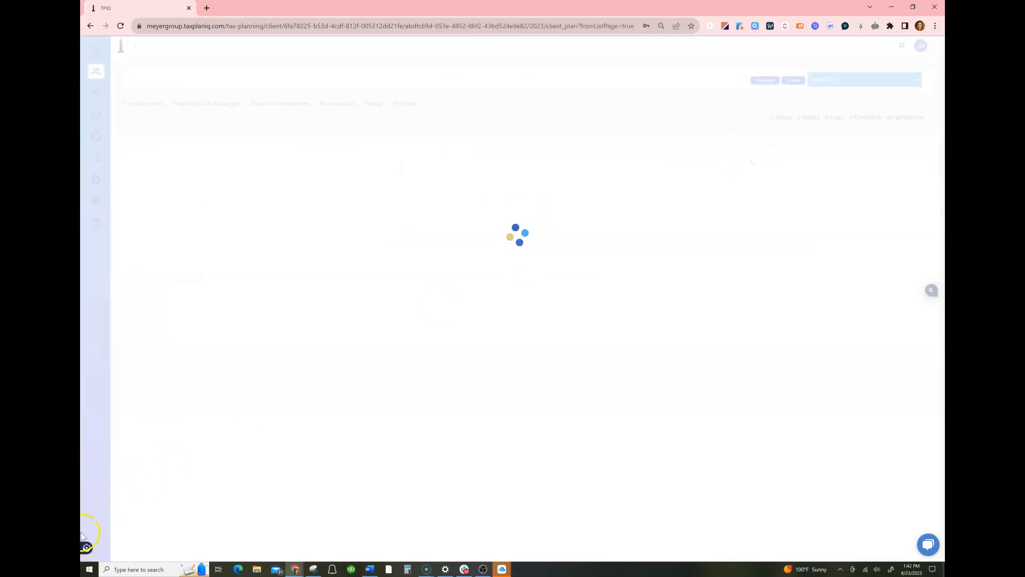
pyautogui.click(862, 117)
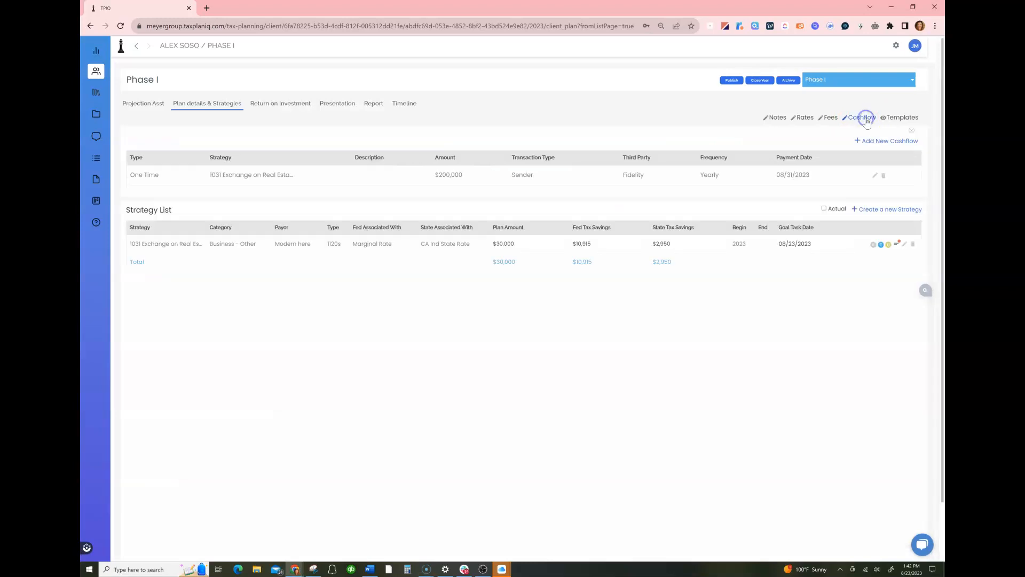
pyautogui.click(875, 177)
pyautogui.click(325, 145)
pyautogui.click(340, 173)
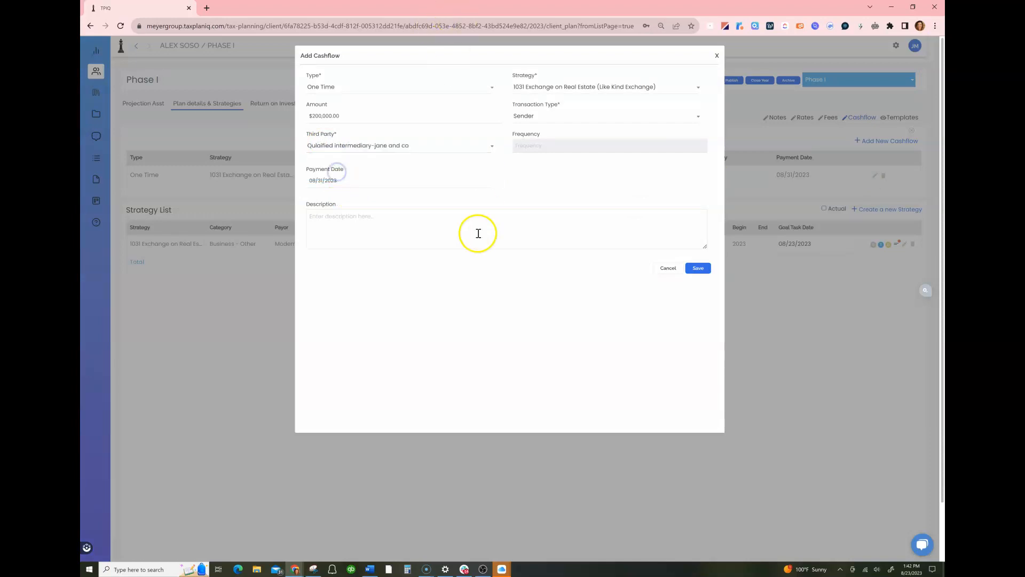
pyautogui.click(698, 268)
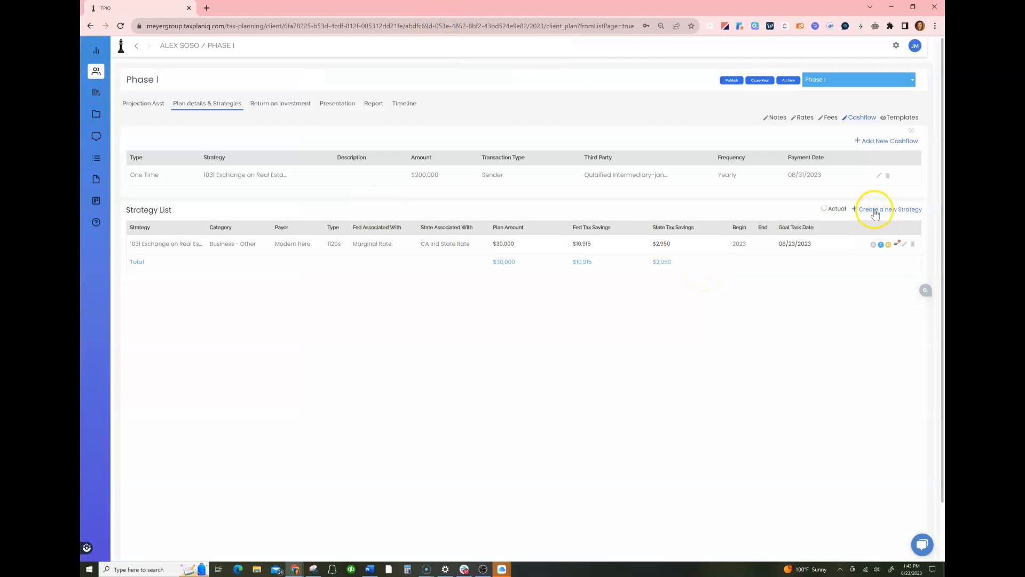
# Start a new Accountable Plan strategy with payor Kiddo 1 and start year 2023
pyautogui.click(875, 212)
pyautogui.click(350, 87)
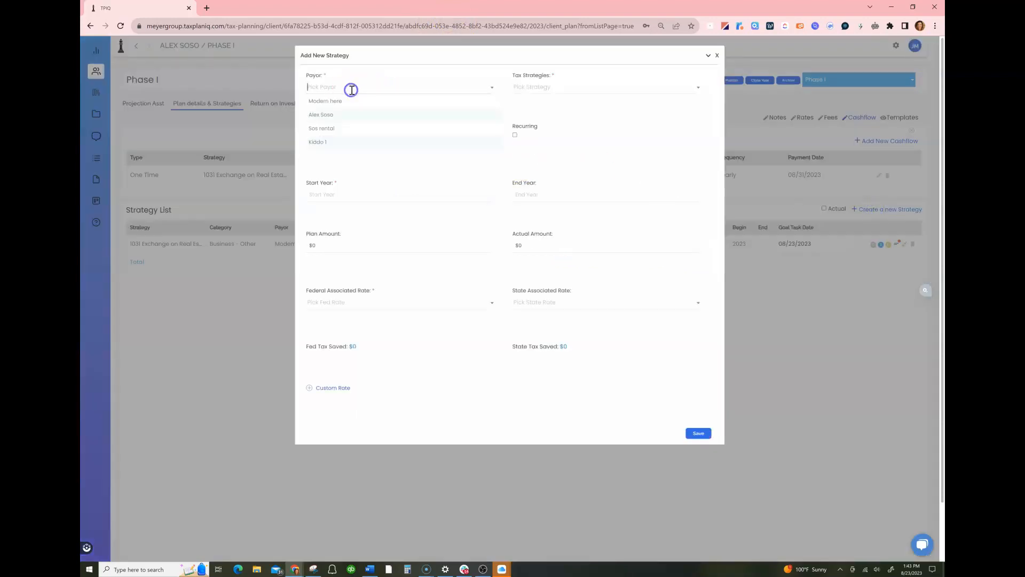
pyautogui.click(325, 141)
pyautogui.click(587, 86)
pyautogui.click(539, 129)
pyautogui.click(353, 195)
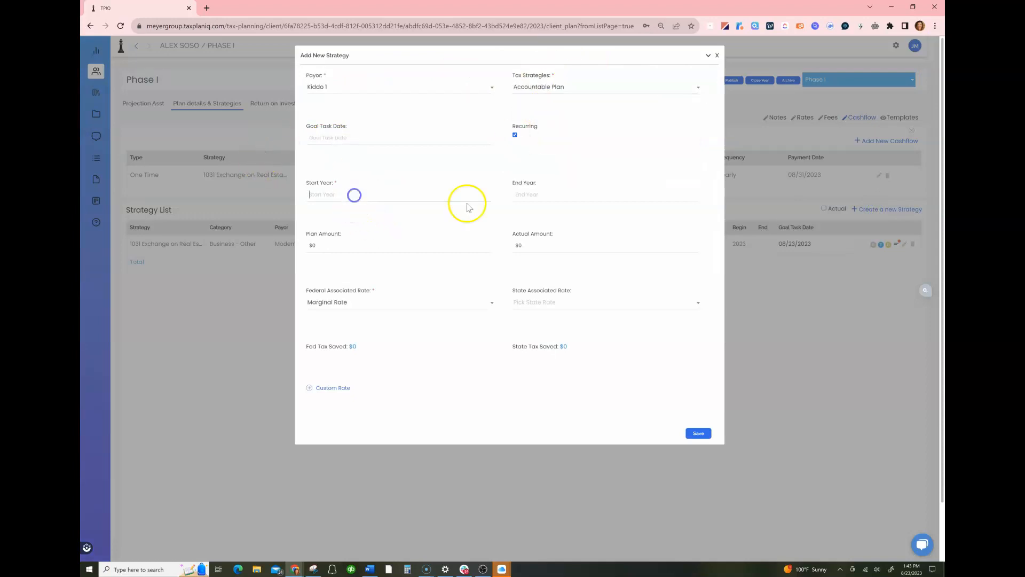
pyautogui.click(467, 207)
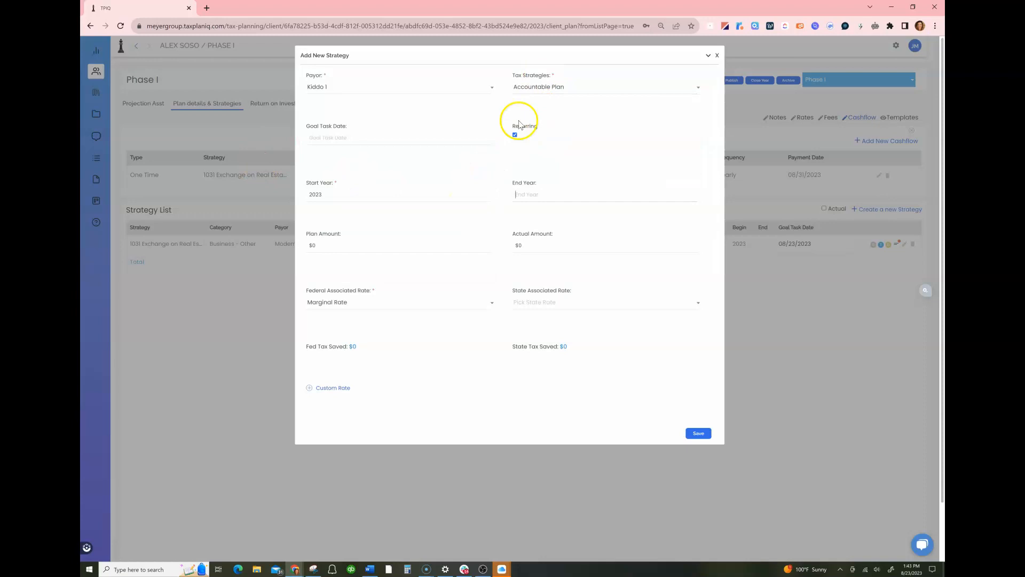
# Set the Accountable Plan's plan amount to $5,000 and its state rate to CA Ind State Rate, and save the strategy
pyautogui.moveTo(351, 249); pyautogui.dragTo(275, 248)
pyautogui.moveTo(345, 243); pyautogui.dragTo(263, 238)
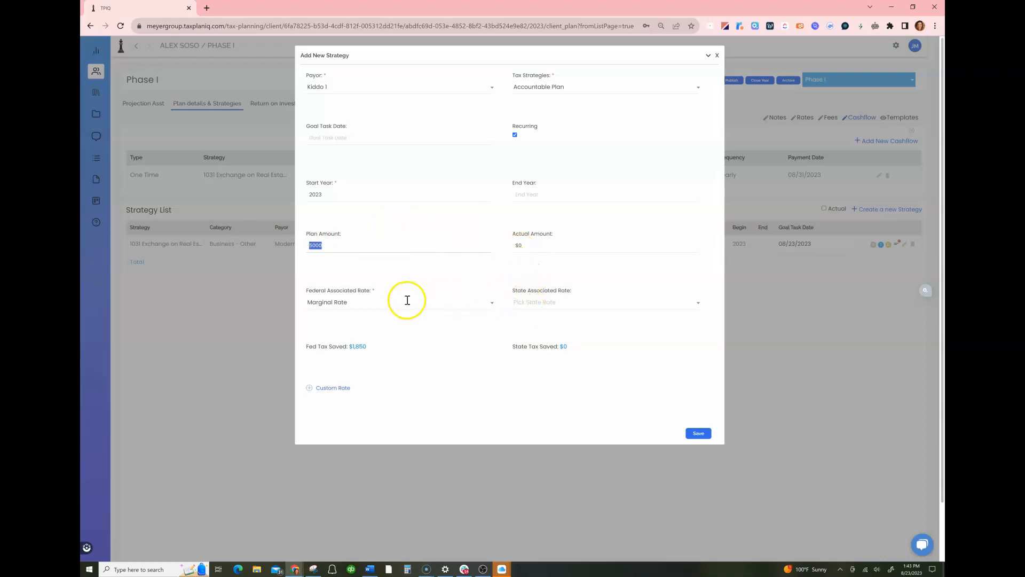
pyautogui.click(600, 296)
pyautogui.click(551, 333)
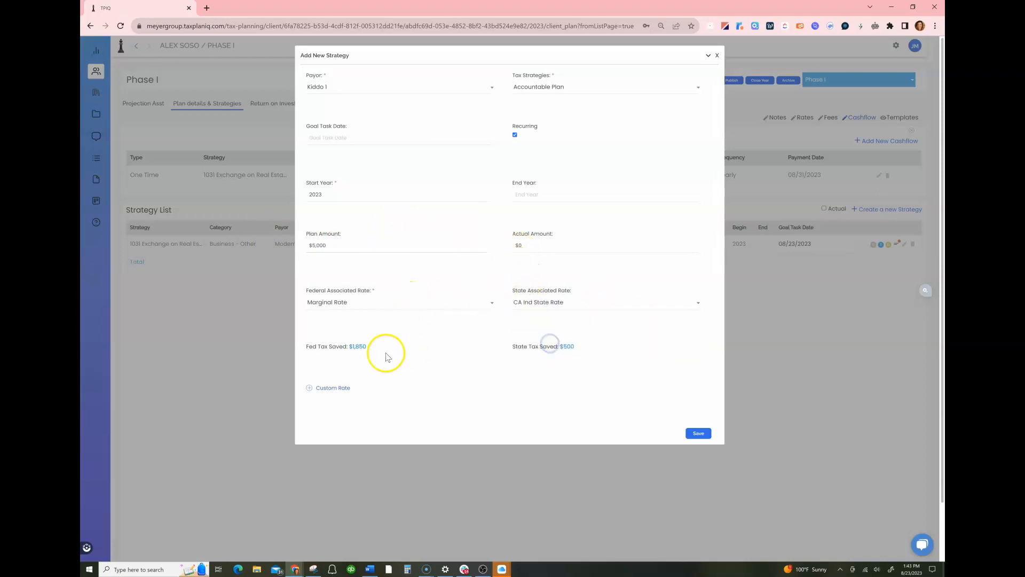
pyautogui.click(699, 433)
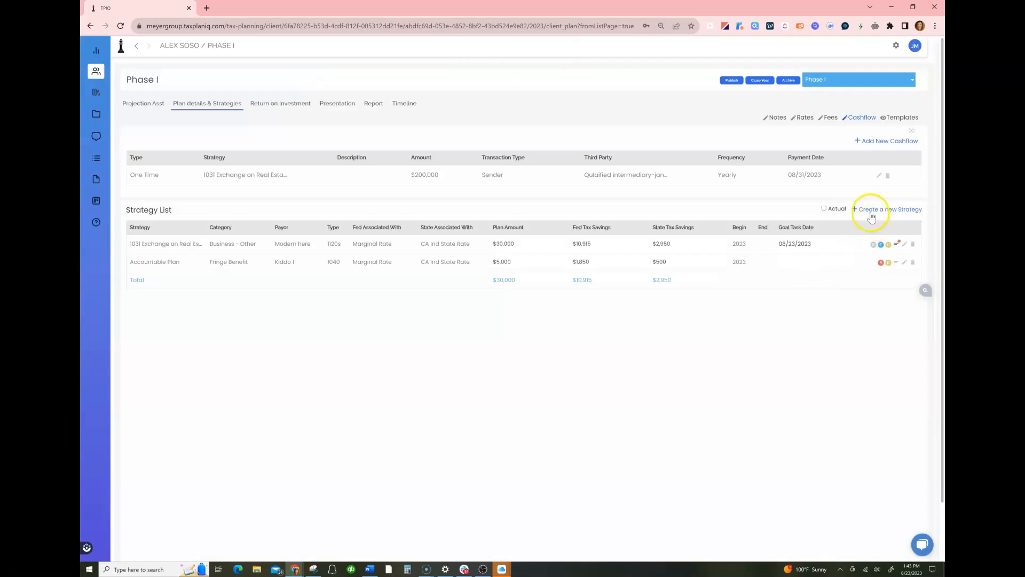
# Start a new Choice of Entity - S Corporation 1120S strategy with payor Modern here and start year 2023
pyautogui.click(871, 209)
pyautogui.click(408, 87)
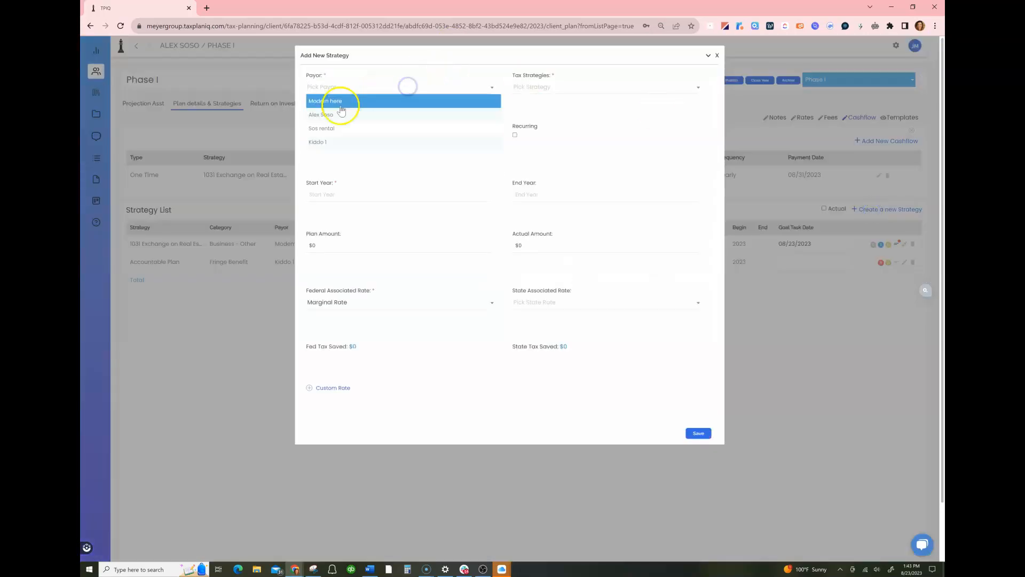
pyautogui.click(346, 102)
pyautogui.click(561, 89)
pyautogui.write('entit')
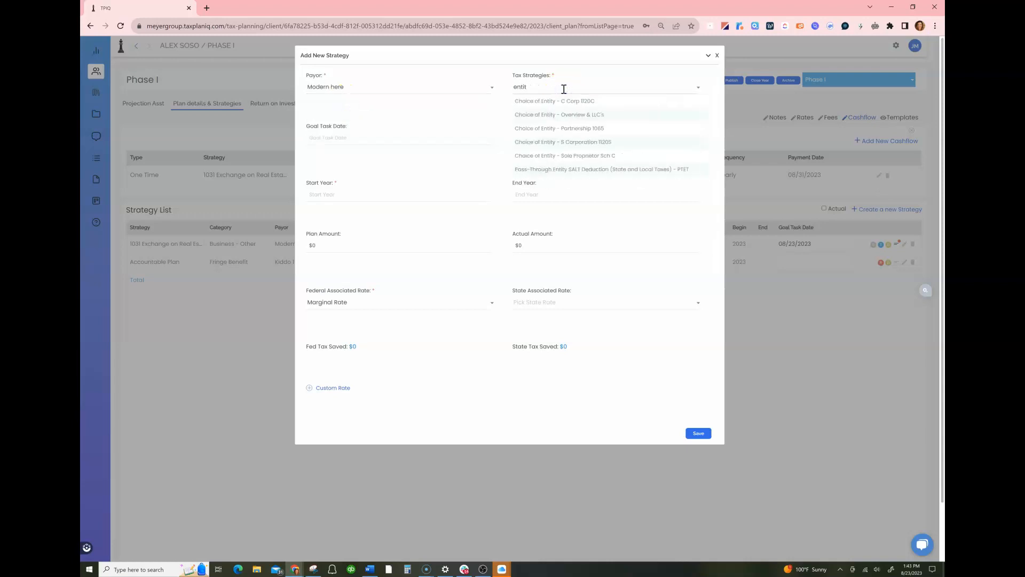
pyautogui.click(567, 142)
pyautogui.click(340, 192)
pyautogui.write('2023')
pyautogui.click(321, 222)
# Set the S Corporation strategy's plan amount to $7,000, leave its associated rates empty, and save it
pyautogui.moveTo(339, 247); pyautogui.dragTo(281, 245)
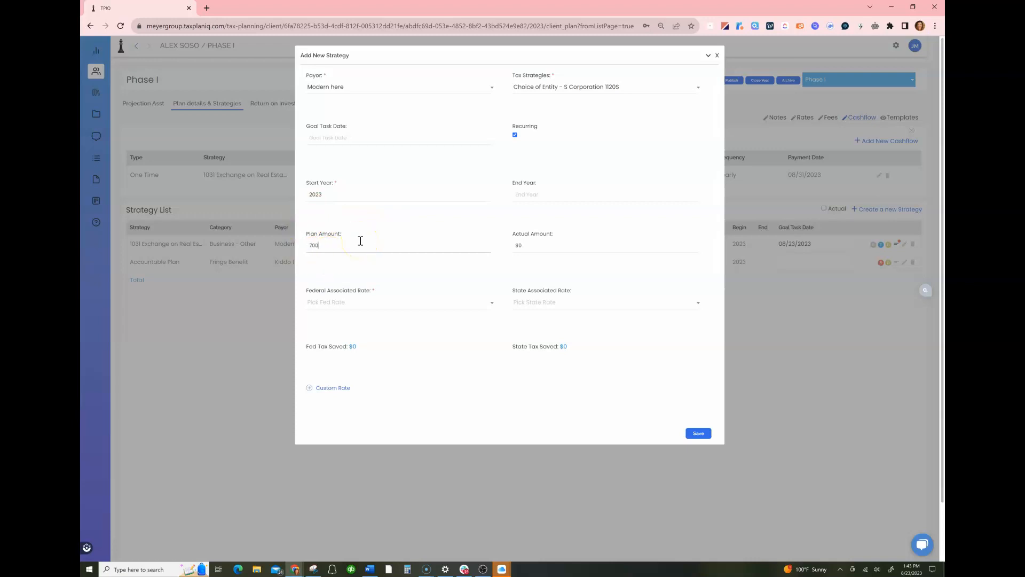
pyautogui.press('Tab')
pyautogui.moveTo(368, 347); pyautogui.dragTo(317, 346)
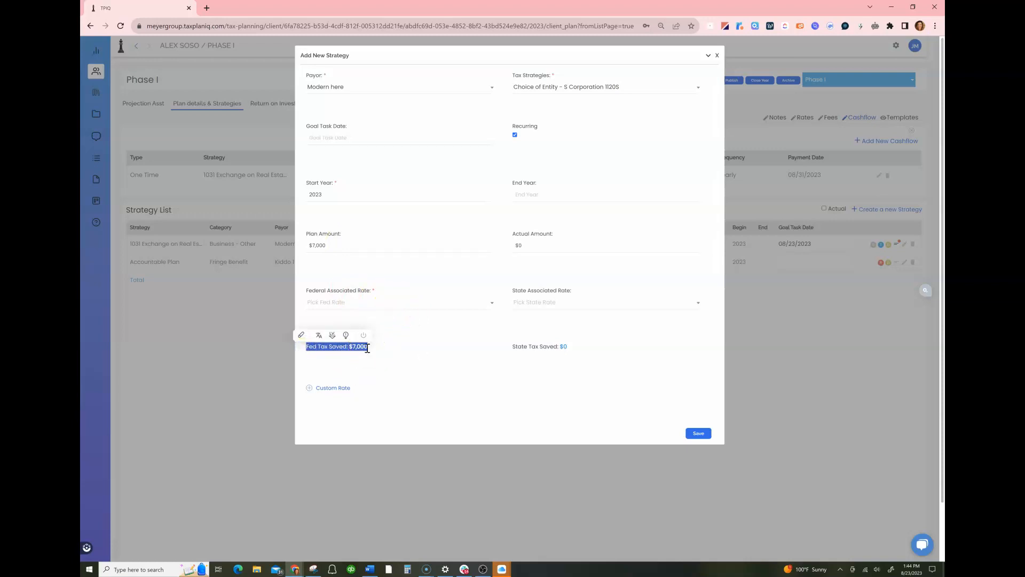
pyautogui.click(328, 244)
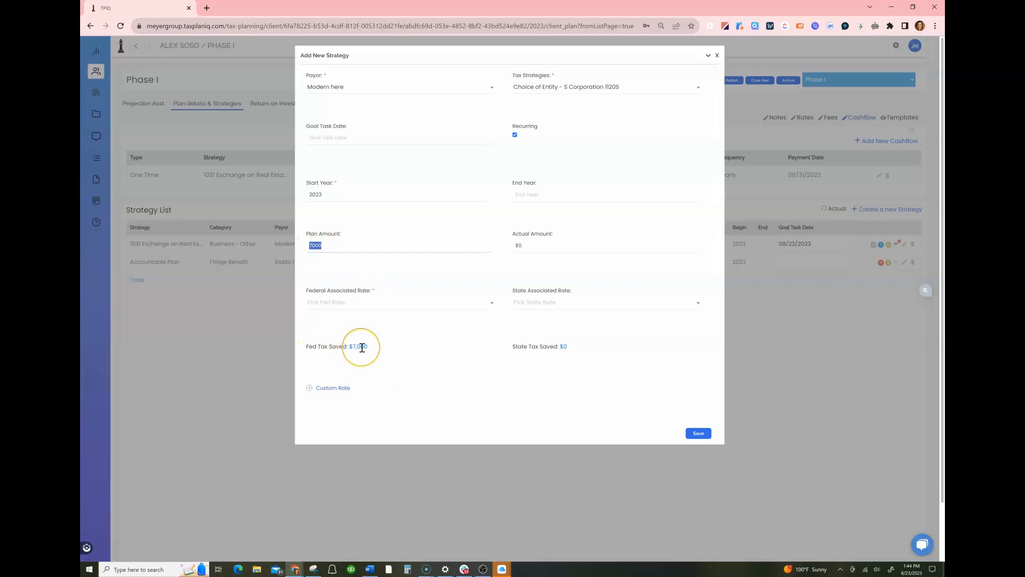
pyautogui.click(699, 433)
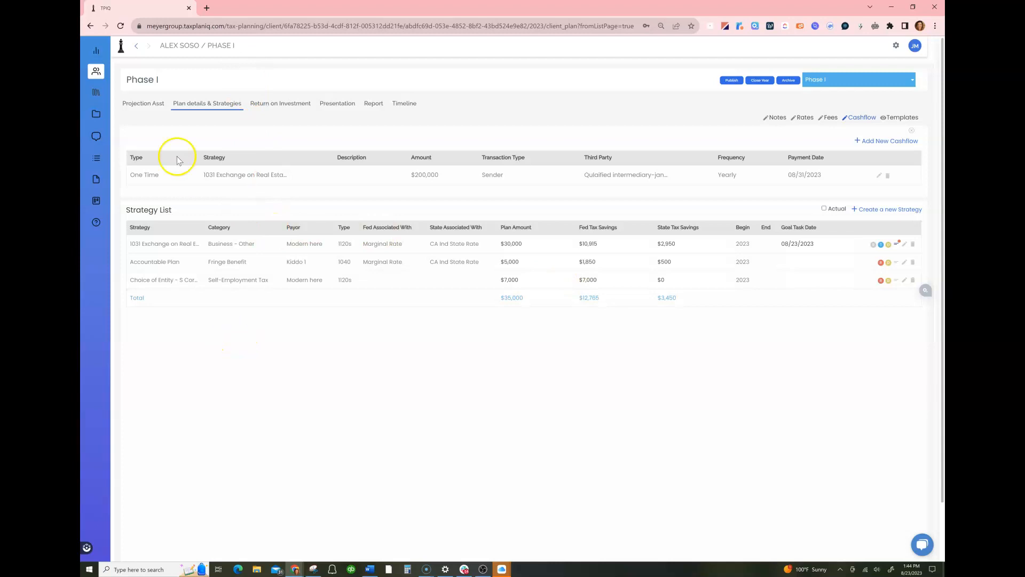
# Examine the projection assistant's quarterly estimate table and its detailed income and adjustment calculation
pyautogui.click(150, 105)
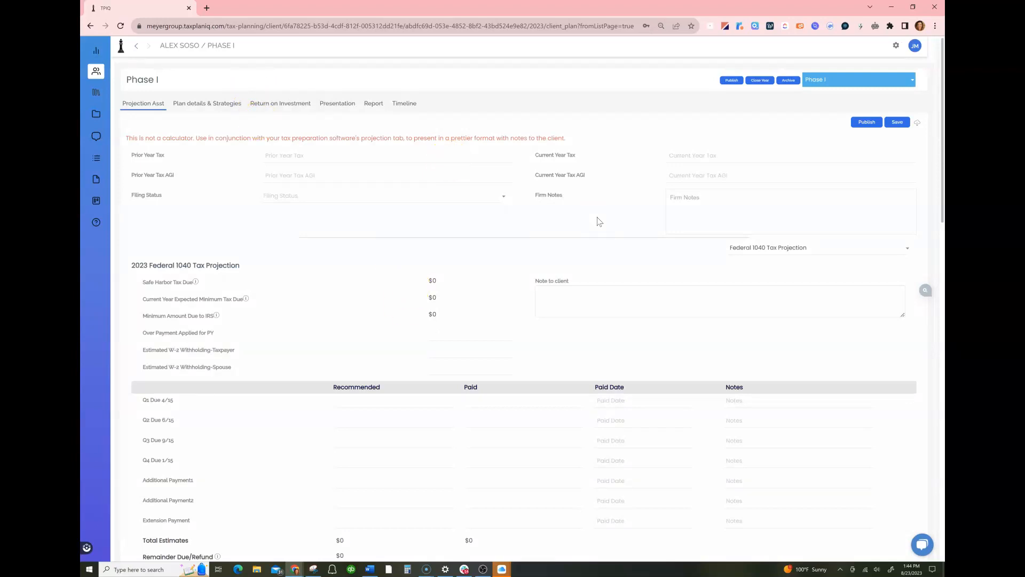
pyautogui.scroll(-8, 464, 294)
pyautogui.click(447, 206)
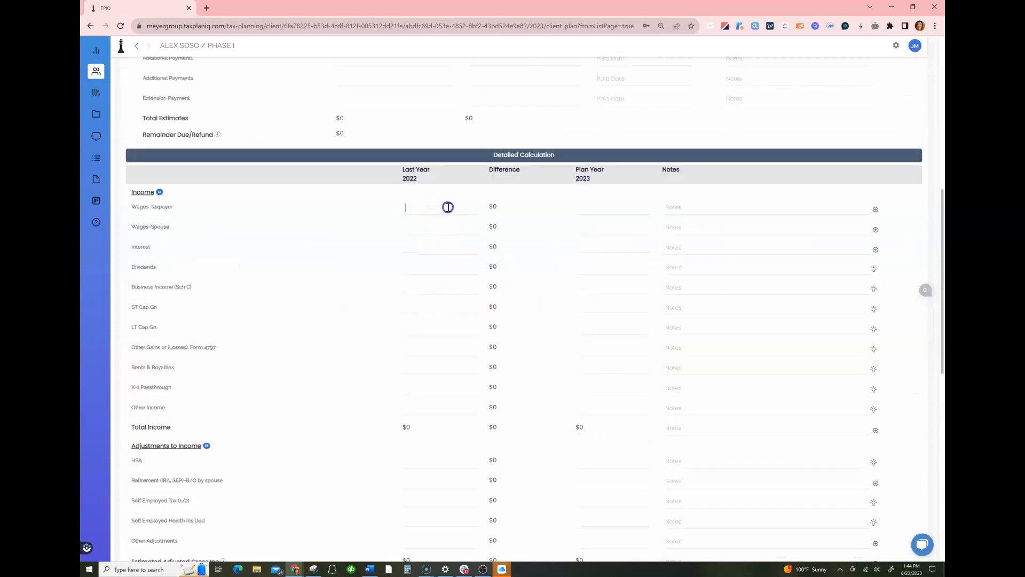
pyautogui.click(613, 208)
pyautogui.scroll(-6, 639, 376)
pyautogui.scroll(-4, 534, 395)
pyautogui.scroll(16, 481, 403)
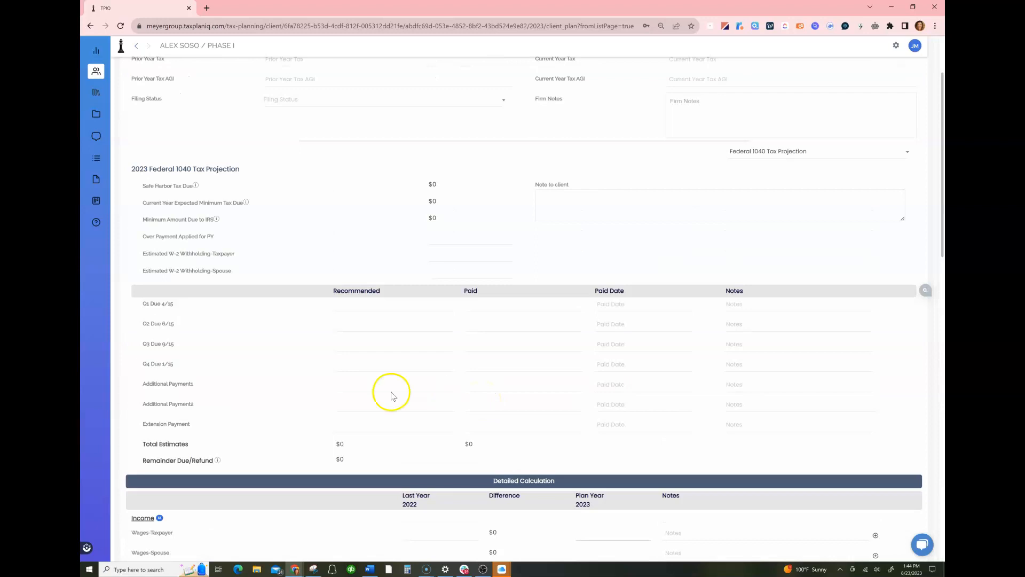
pyautogui.click(365, 305)
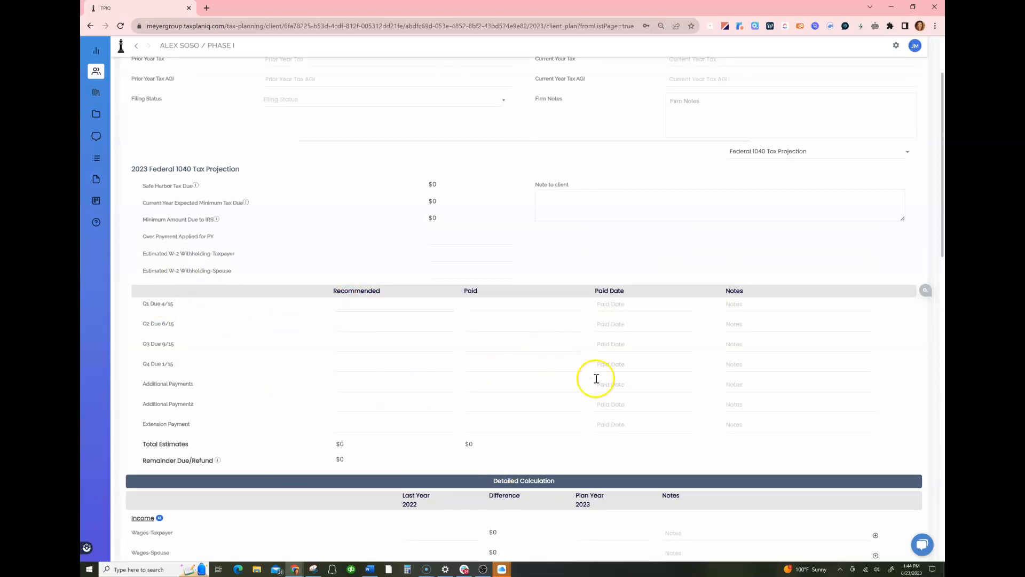
pyautogui.scroll(2, 596, 379)
pyautogui.scroll(-9, 595, 377)
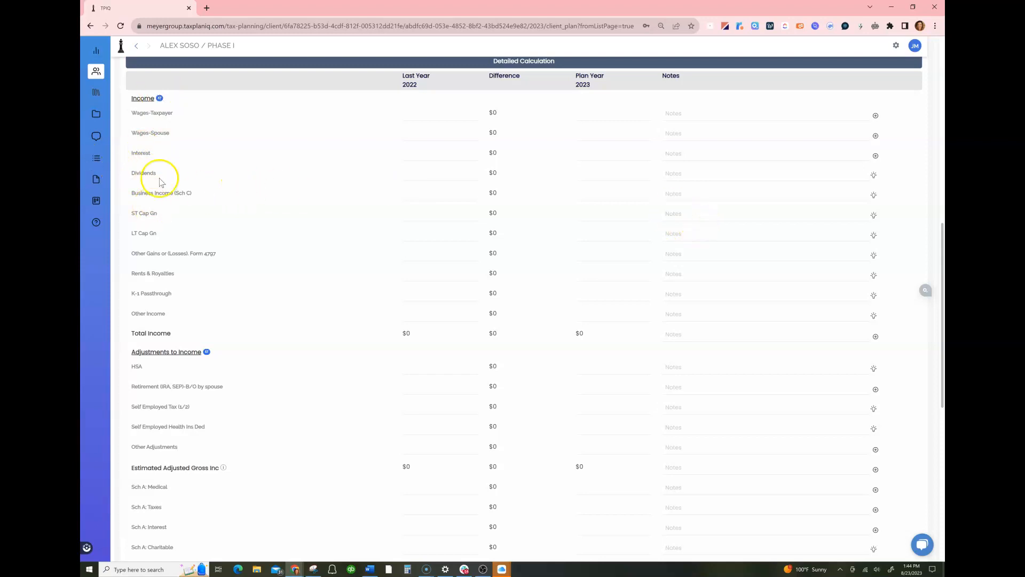
# Preview the Add Strategy form for the Dividends line, close it without saving, and return to the plan details and strategies
pyautogui.click(593, 174)
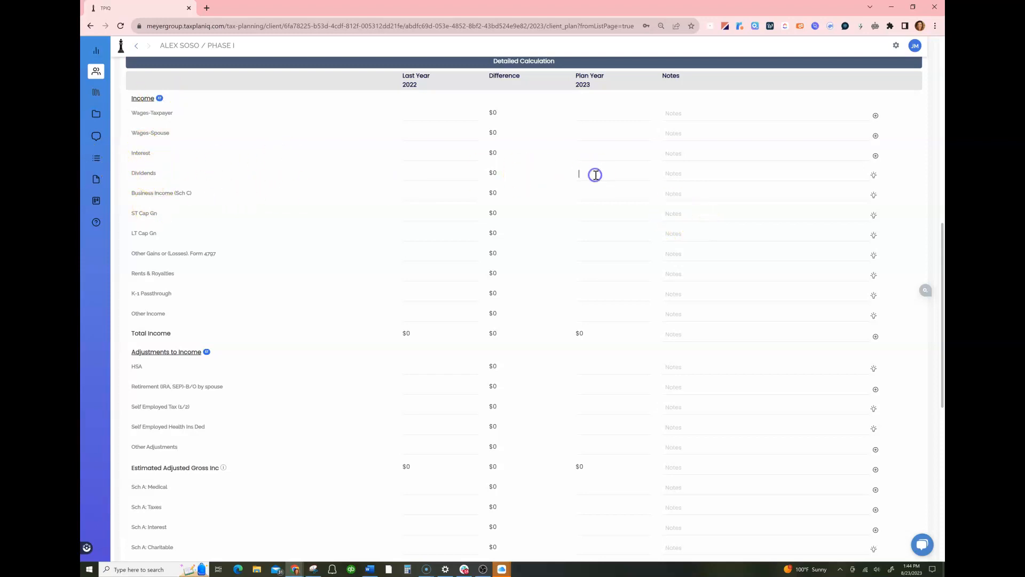
pyautogui.click(874, 176)
pyautogui.click(320, 93)
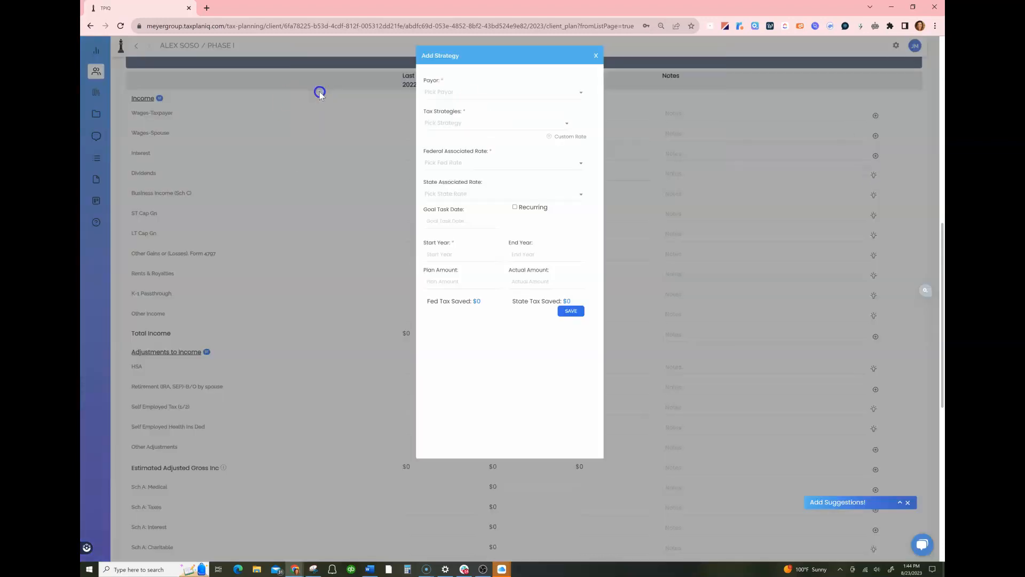
pyautogui.click(595, 56)
pyautogui.scroll(10, 435, 270)
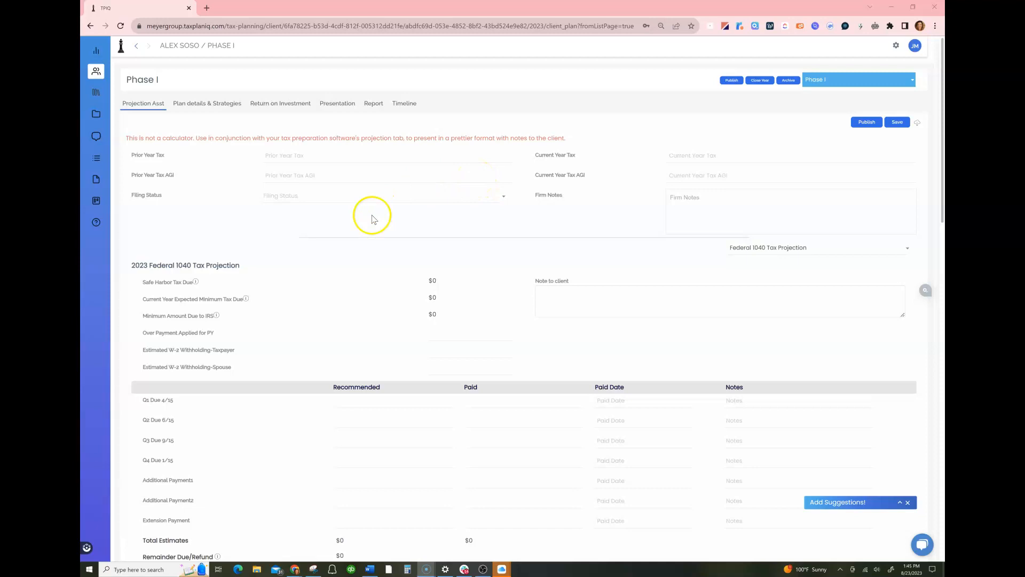
pyautogui.click(219, 105)
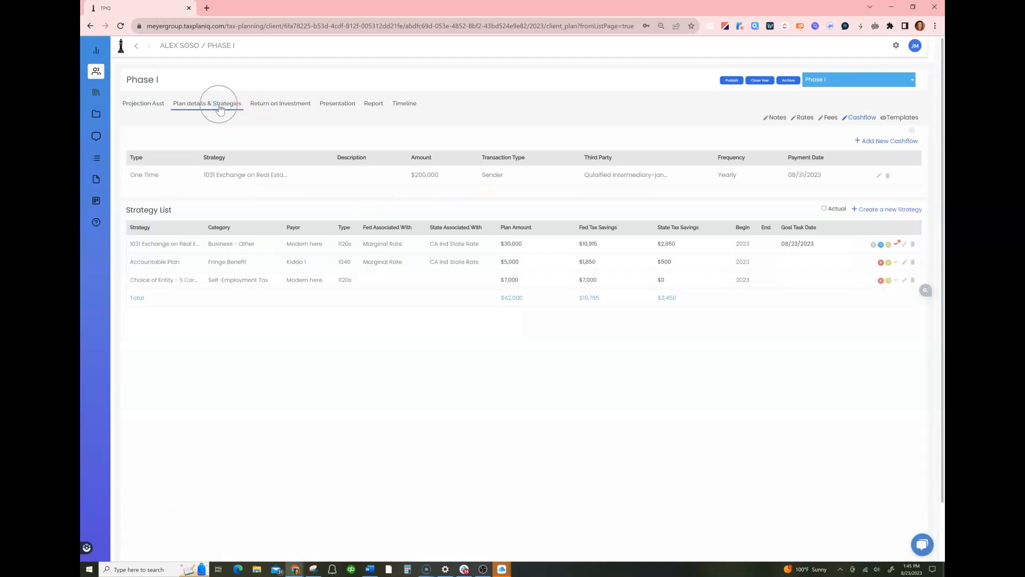